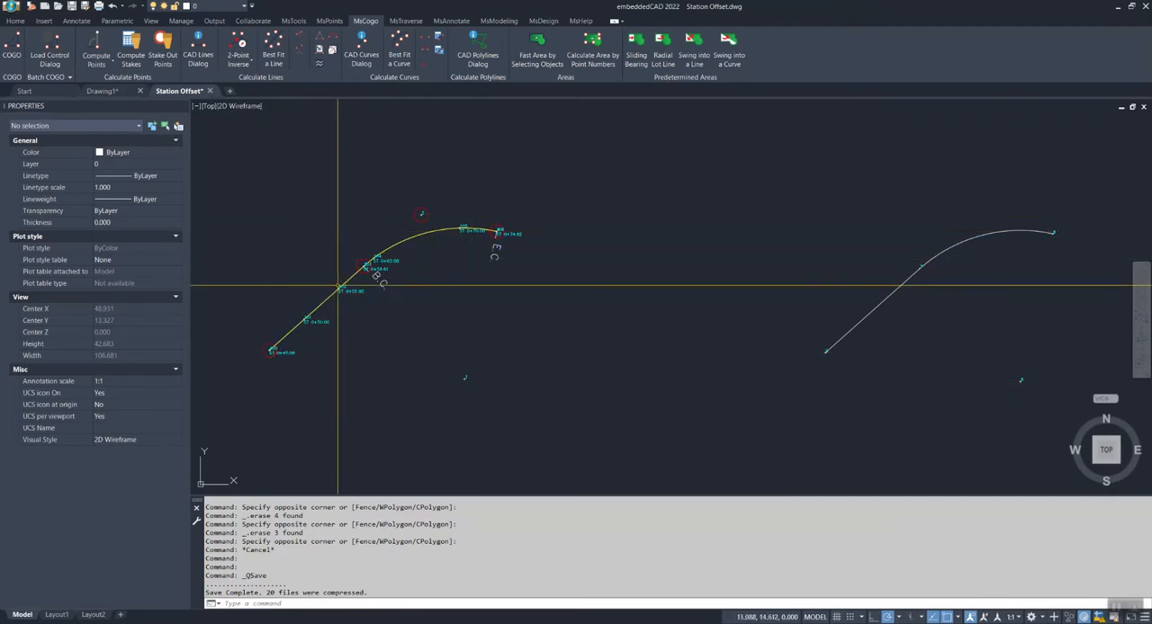
# Examine the stationed alignment's station labels from B.C. to E.C. and compare it with the unlabelled copy beside it
pyautogui.moveTo(420, 294)
pyautogui.mouseDown(button='middle')
pyautogui.moveTo(465, 297)
pyautogui.moveTo(355, 313)
pyautogui.mouseUp(button='middle')
pyautogui.scroll(2, 424, 315)
pyautogui.scroll(-4, 408, 300)
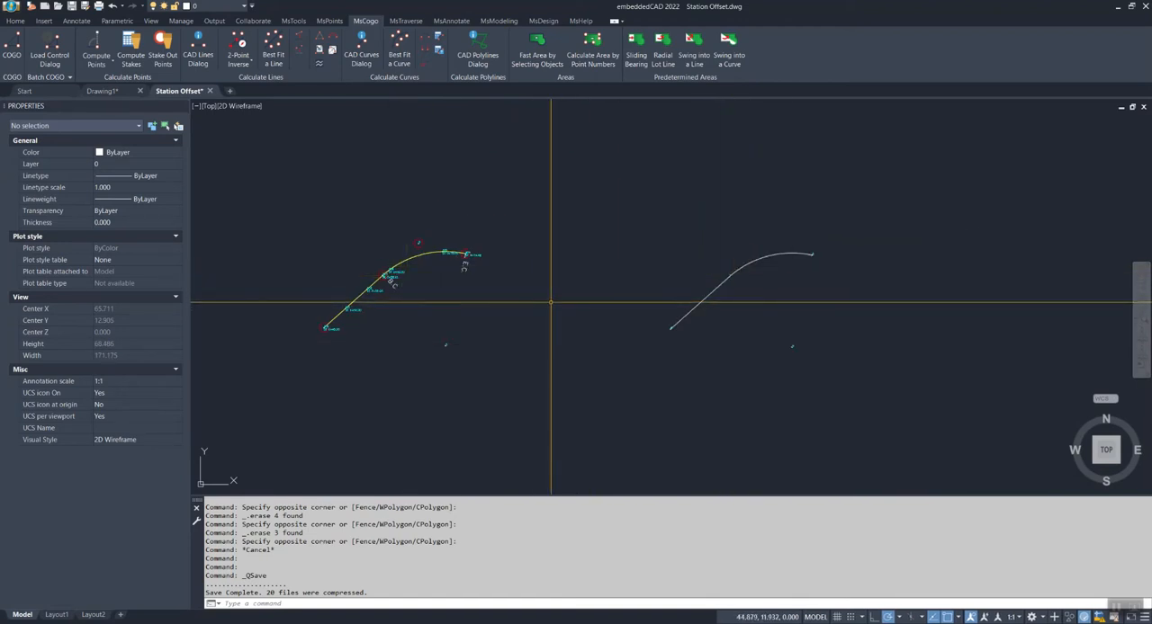
pyautogui.moveTo(553, 304); pyautogui.dragTo(610, 300, button='middle')
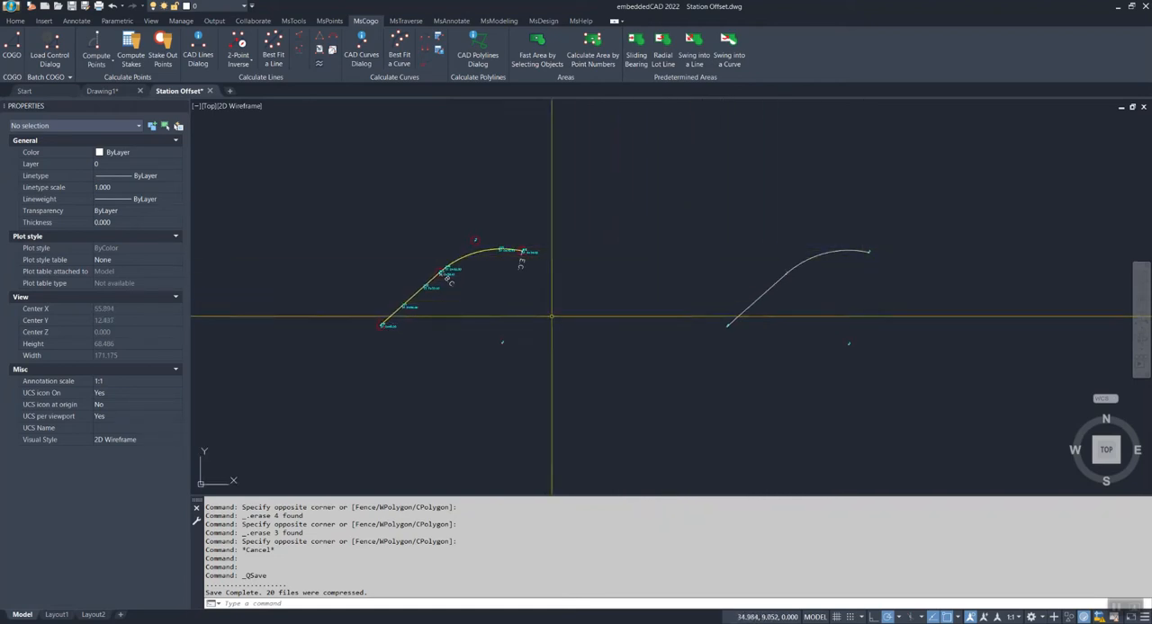
pyautogui.scroll(5, 527, 321)
pyautogui.scroll(-3, 531, 321)
pyautogui.moveTo(647, 325); pyautogui.dragTo(519, 314, button='middle')
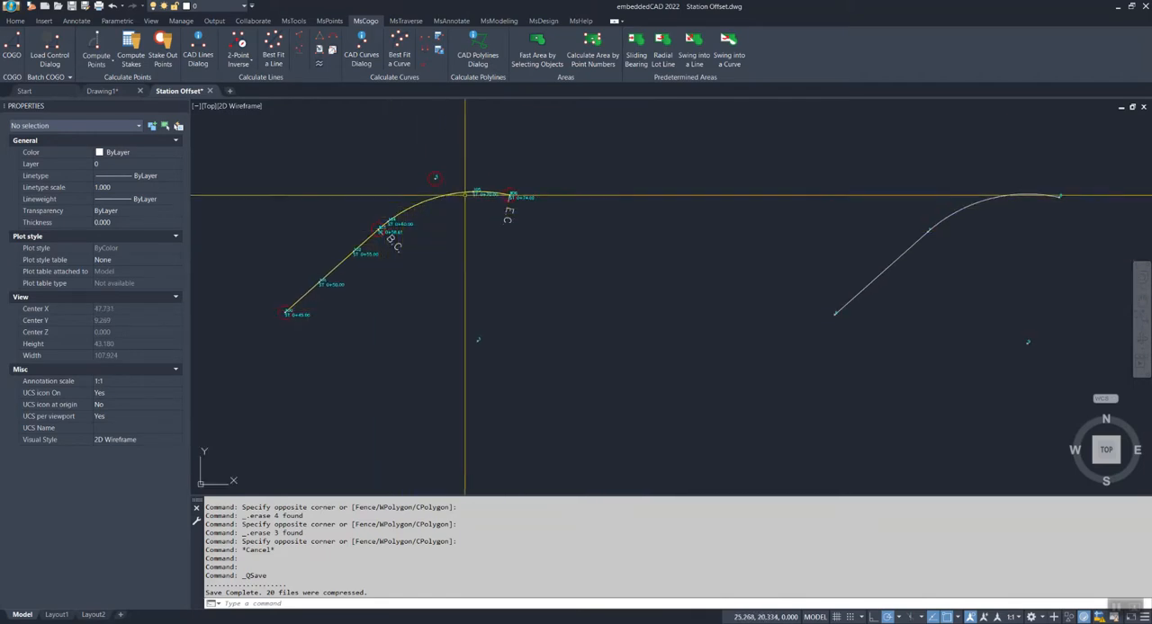
pyautogui.moveTo(594, 310)
pyautogui.mouseDown(button='middle')
pyautogui.moveTo(475, 326)
pyautogui.moveTo(633, 327)
pyautogui.mouseUp(button='middle')
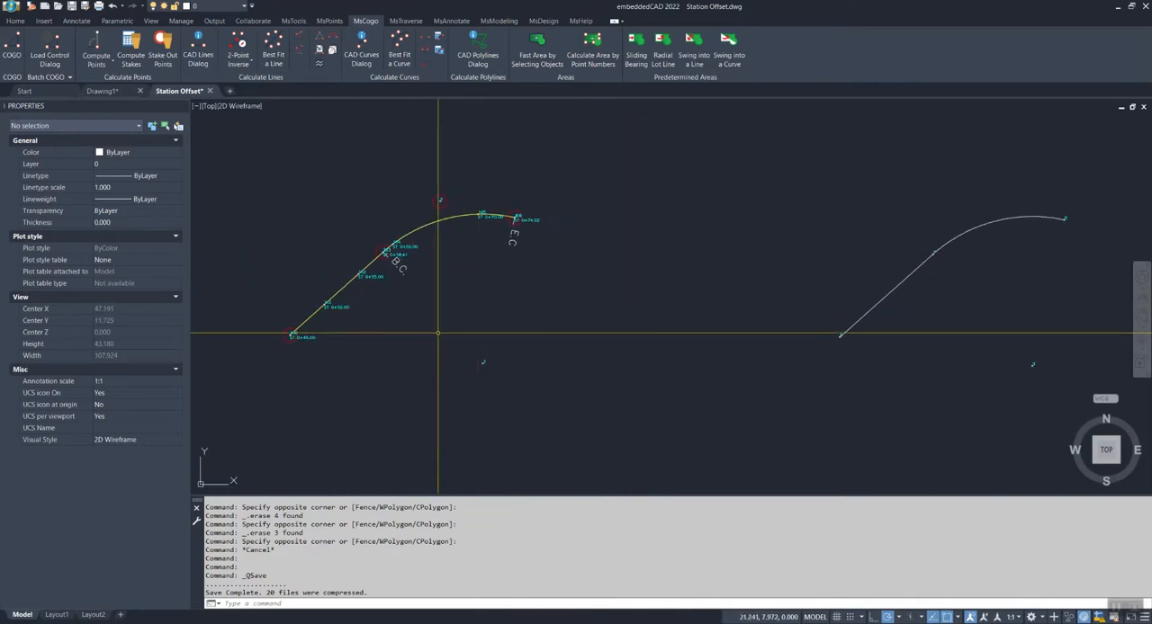
pyautogui.scroll(4, 405, 326)
pyautogui.scroll(-2, 471, 271)
pyautogui.scroll(2, 396, 378)
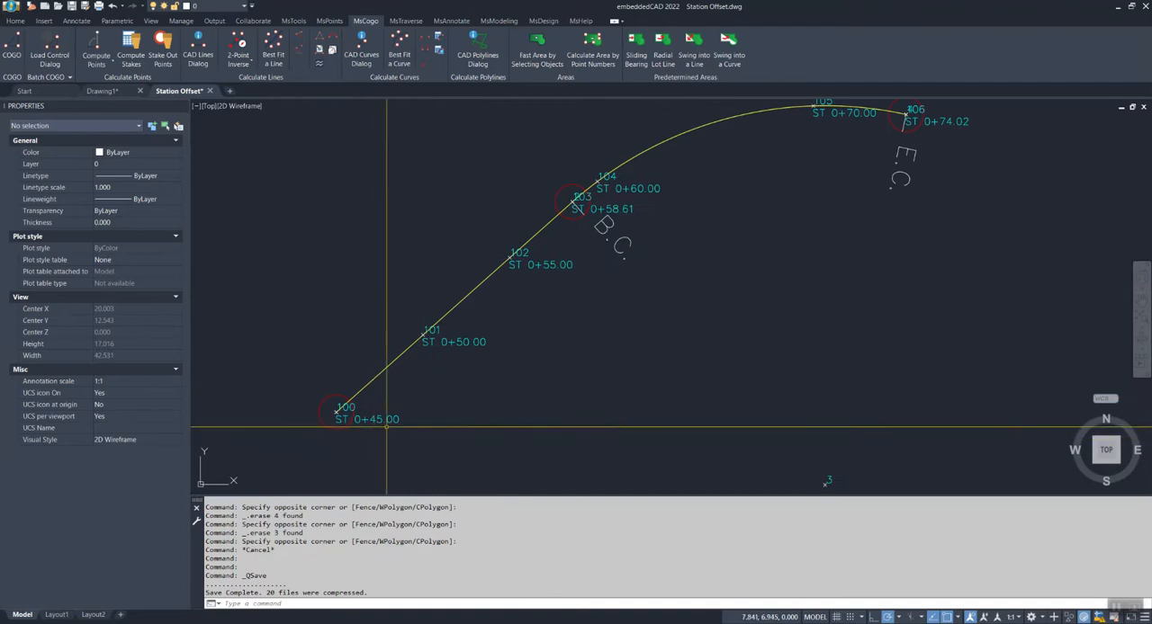
pyautogui.moveTo(517, 357); pyautogui.dragTo(420, 414, button='middle')
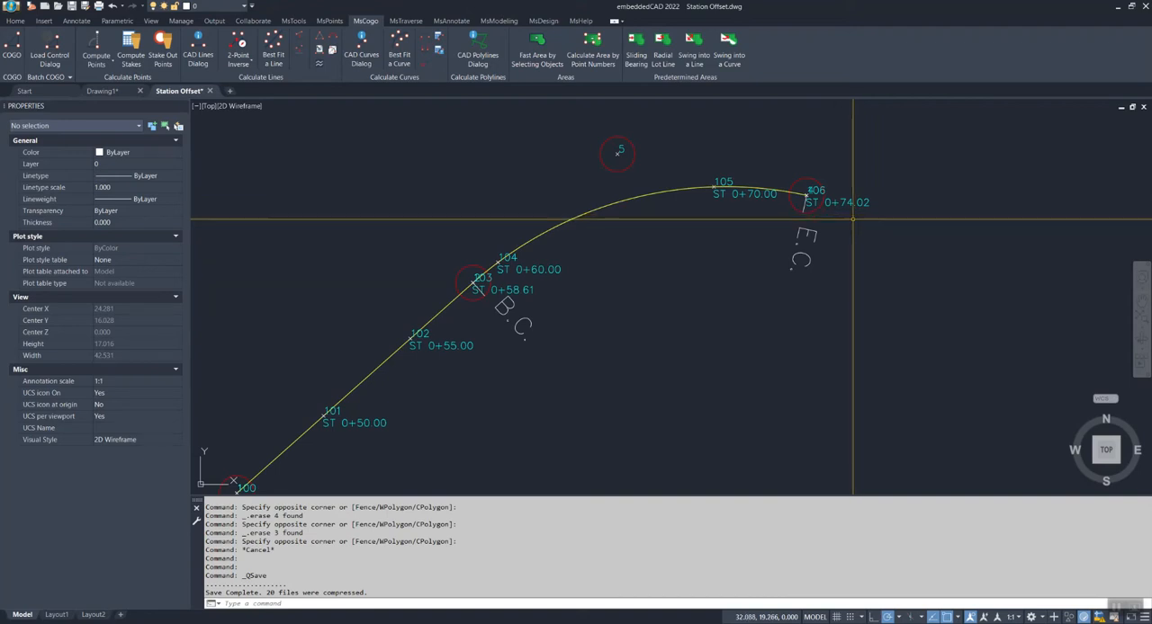
pyautogui.scroll(-3, 831, 326)
pyautogui.moveTo(829, 327); pyautogui.dragTo(539, 205, button='middle')
pyautogui.moveTo(858, 291); pyautogui.dragTo(721, 373, button='middle')
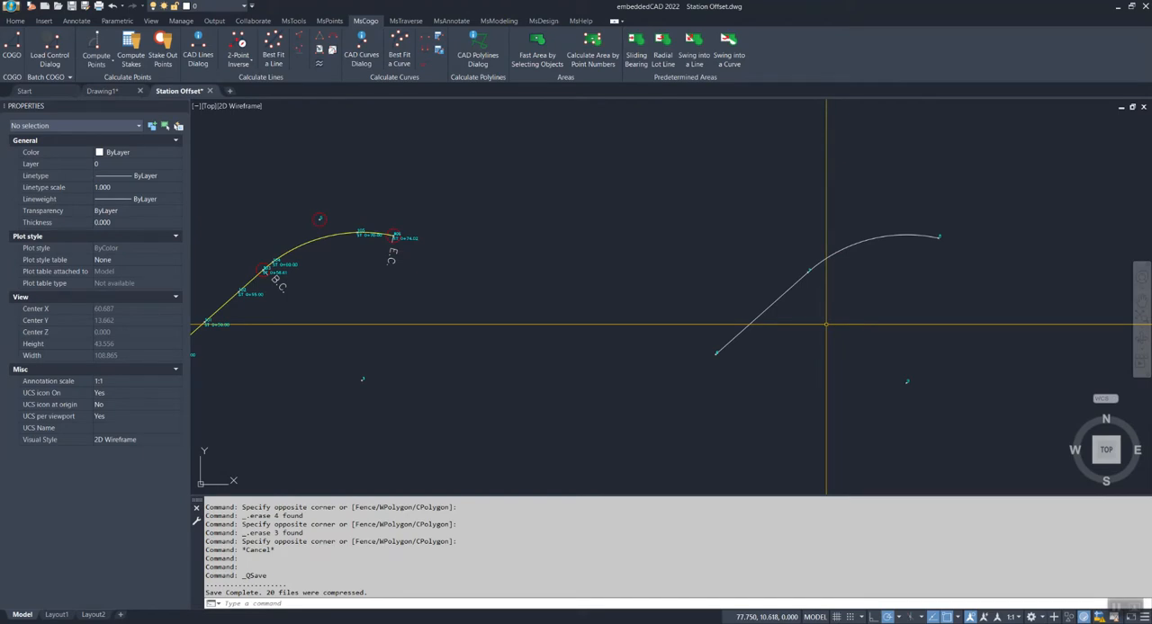
pyautogui.moveTo(826, 324); pyautogui.dragTo(815, 322, button='middle')
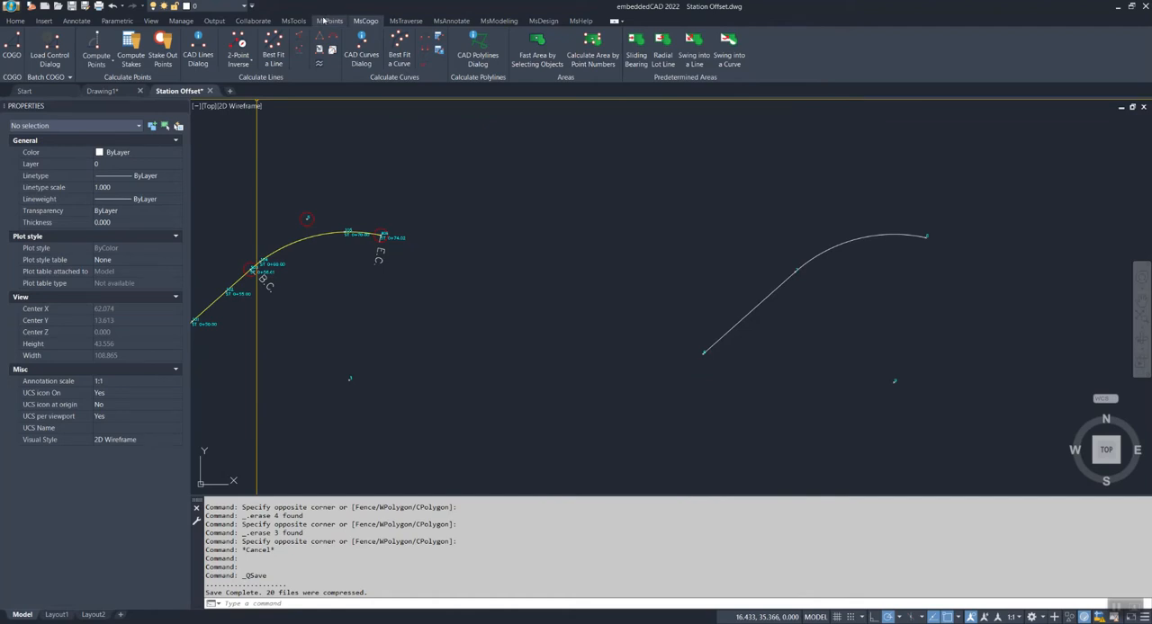
pyautogui.click(103, 64)
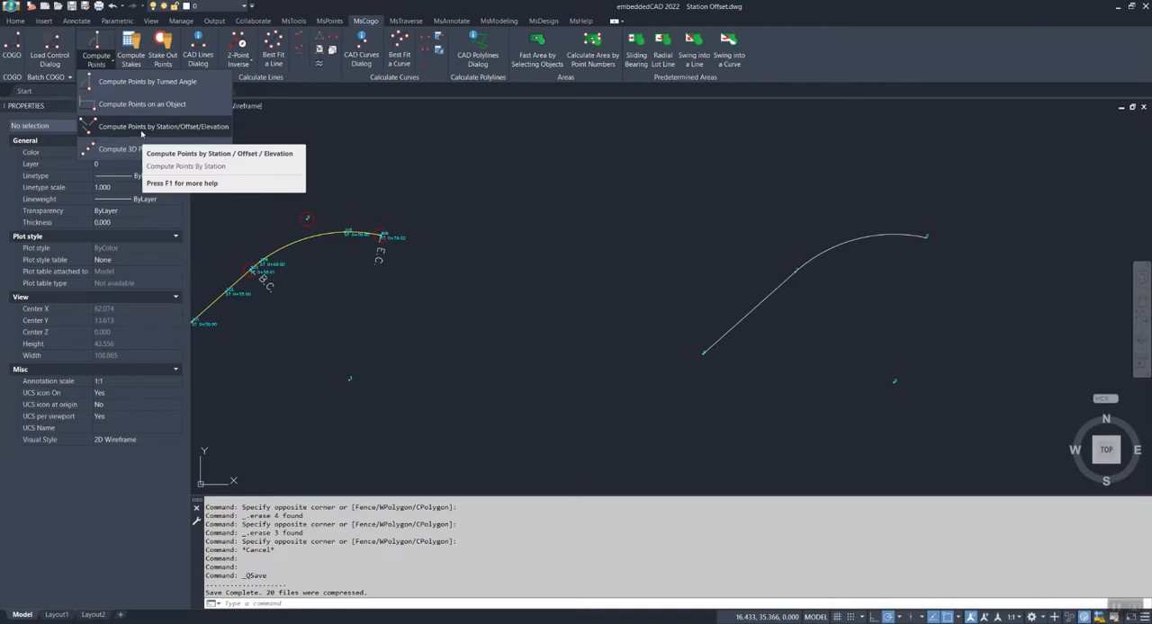
pyautogui.click(141, 127)
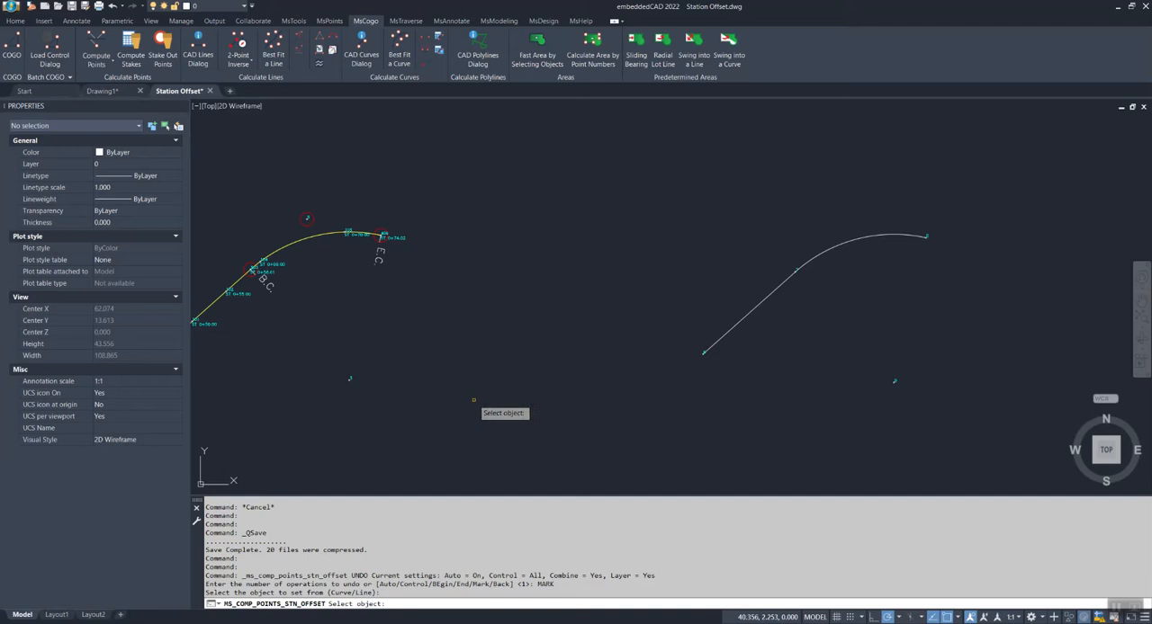
pyautogui.moveTo(548, 365); pyautogui.dragTo(612, 353, button='middle')
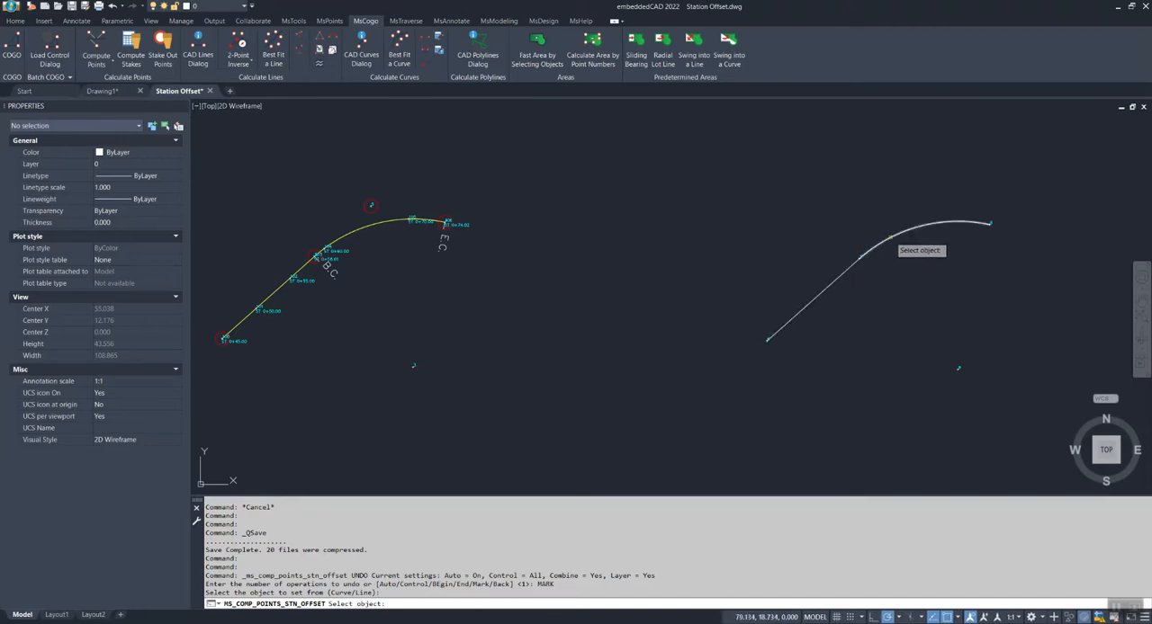
pyautogui.moveTo(863, 343); pyautogui.dragTo(800, 357, button='middle')
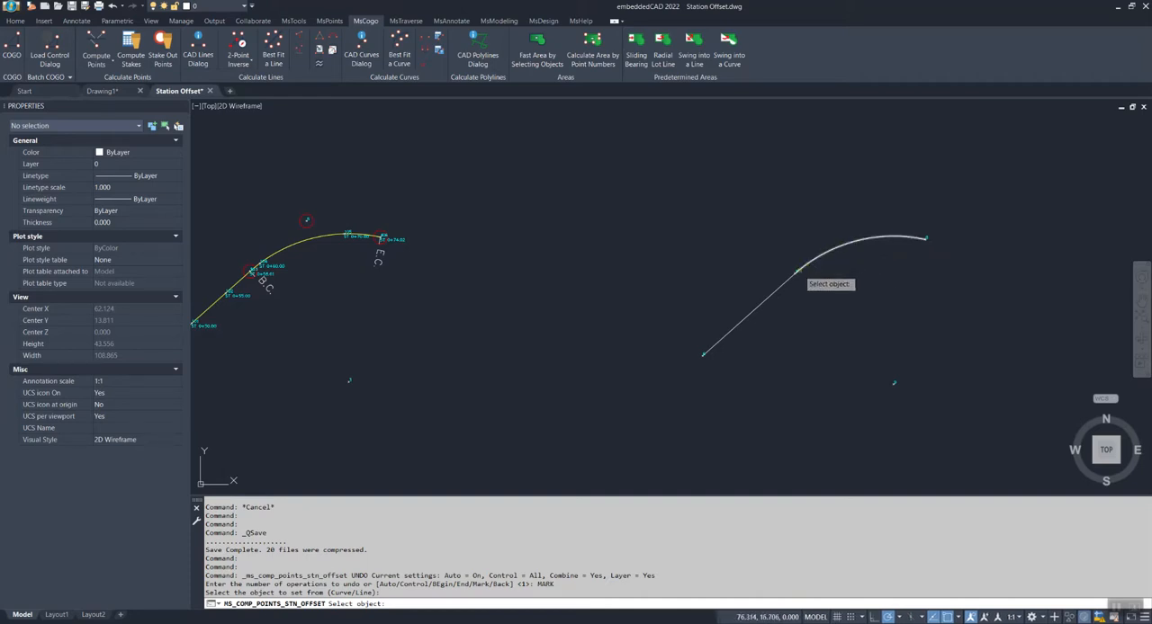
pyautogui.click(803, 268)
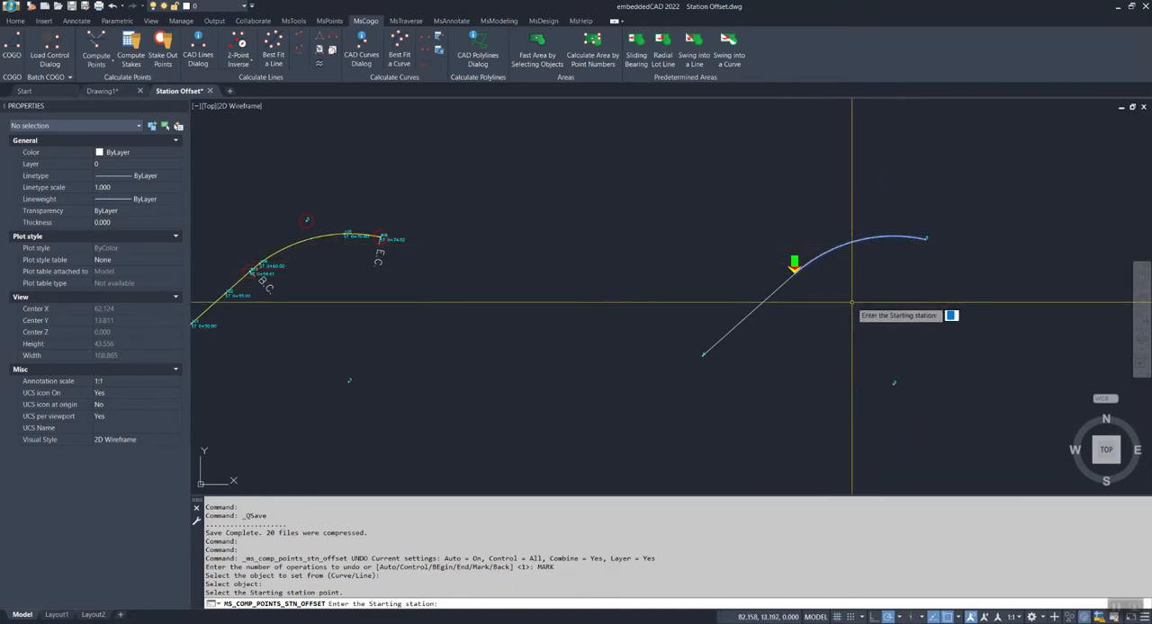
pyautogui.press('Escape')
pyautogui.click(815, 263)
pyautogui.press('Escape')
pyautogui.click(105, 41)
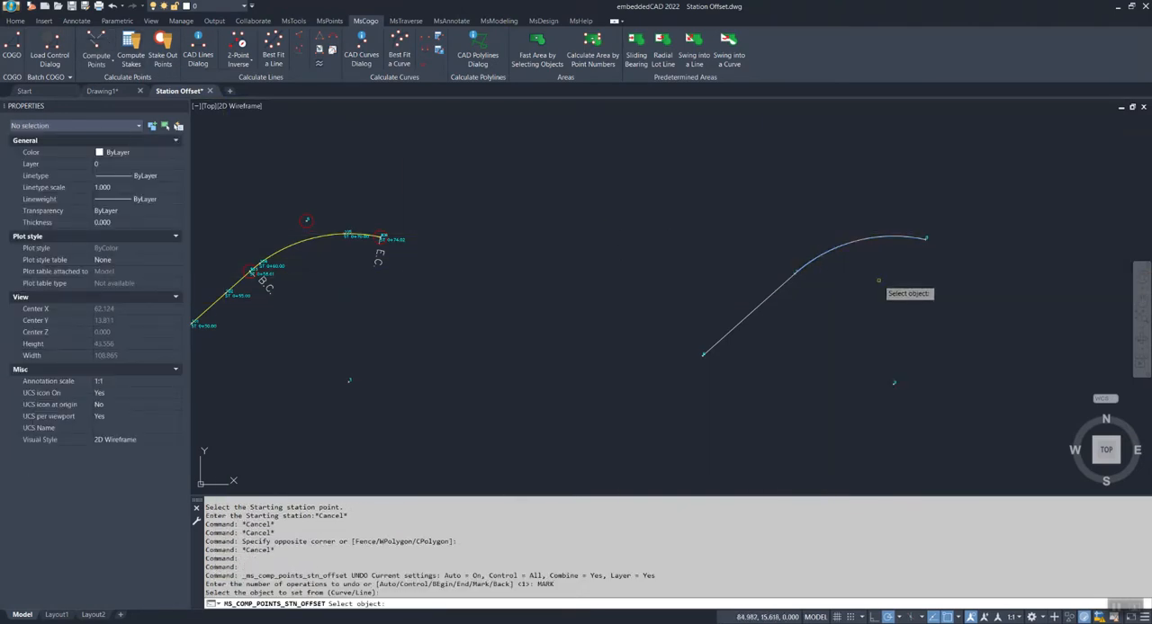
pyautogui.click(926, 238)
pyautogui.click(925, 236)
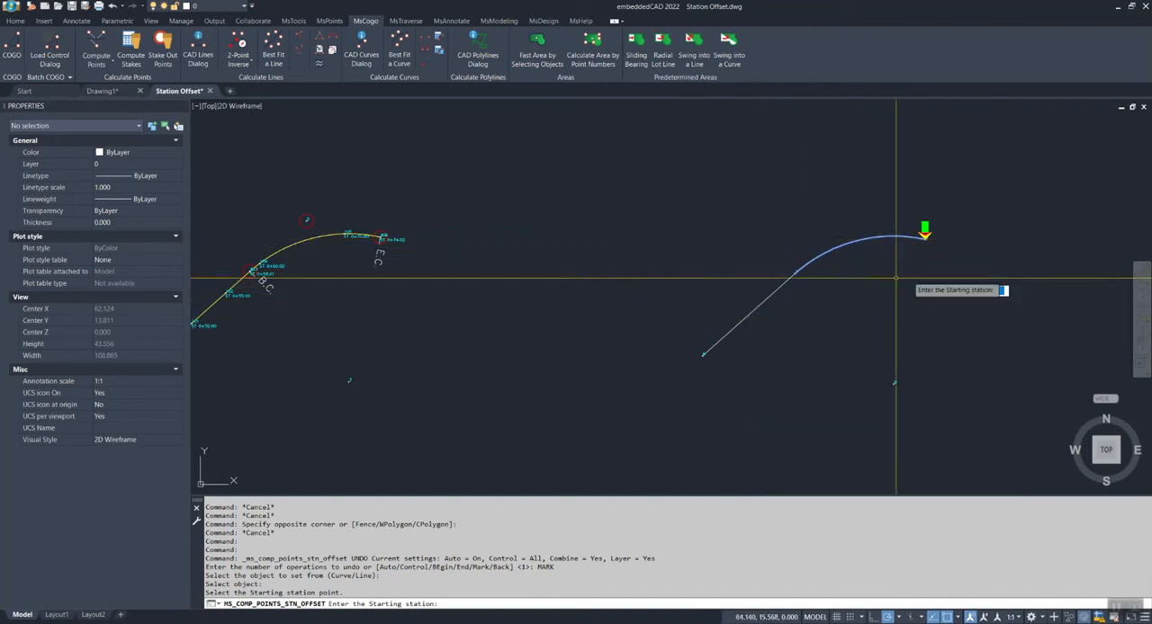
pyautogui.press('Escape')
pyautogui.press('Escape')
pyautogui.click(837, 277)
pyautogui.click(818, 241)
pyautogui.press('Escape')
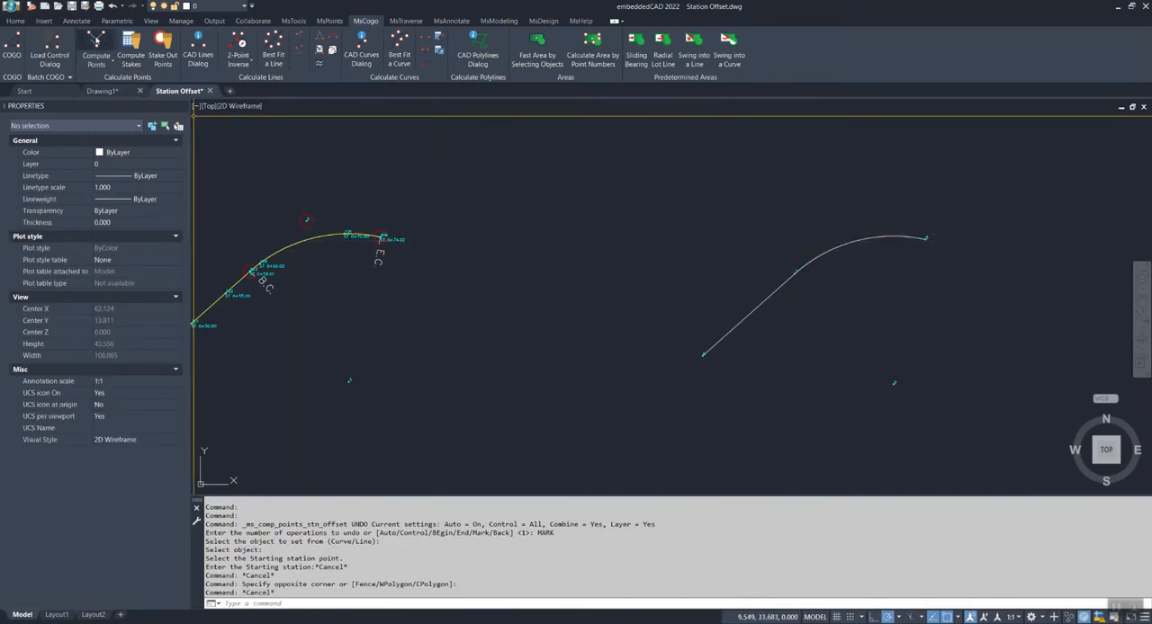
# Compute points by station/offset/elevation on the unlabelled copy's arc, starting at its B.C. end with starting station 58.61
pyautogui.click(96, 40)
pyautogui.click(795, 271)
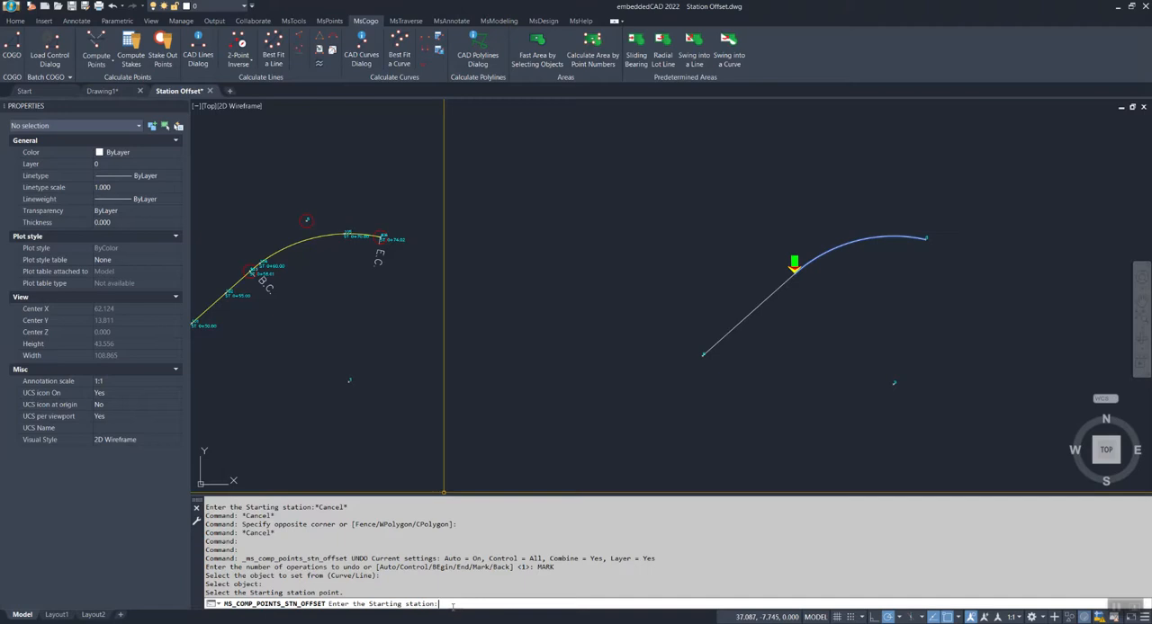
pyautogui.scroll(6, 383, 335)
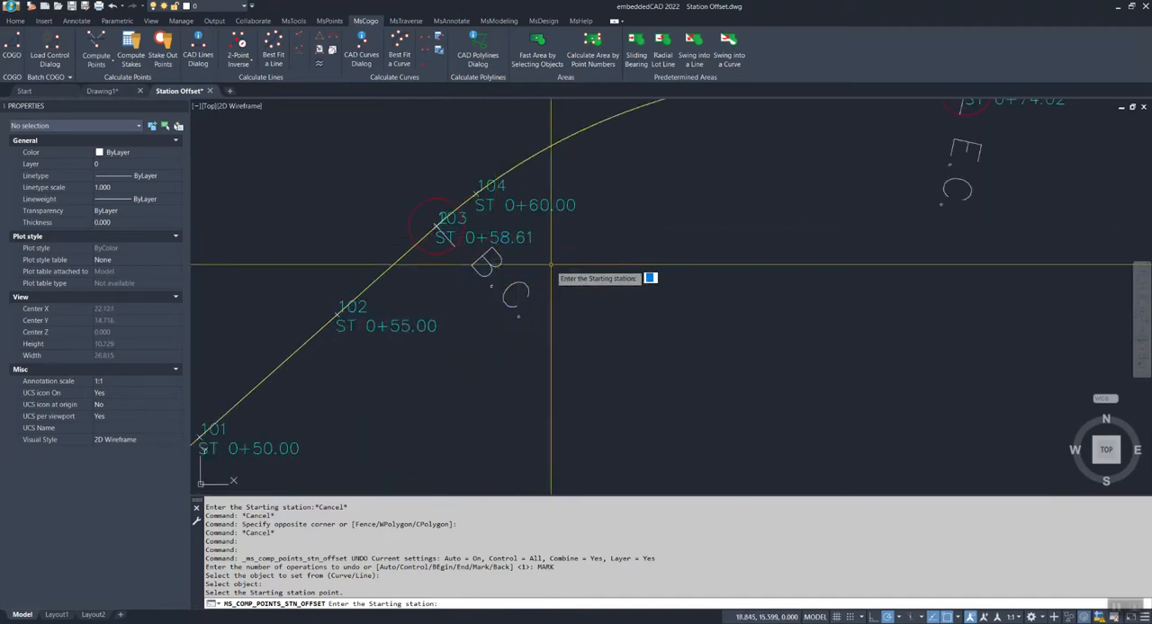
pyautogui.write('5')
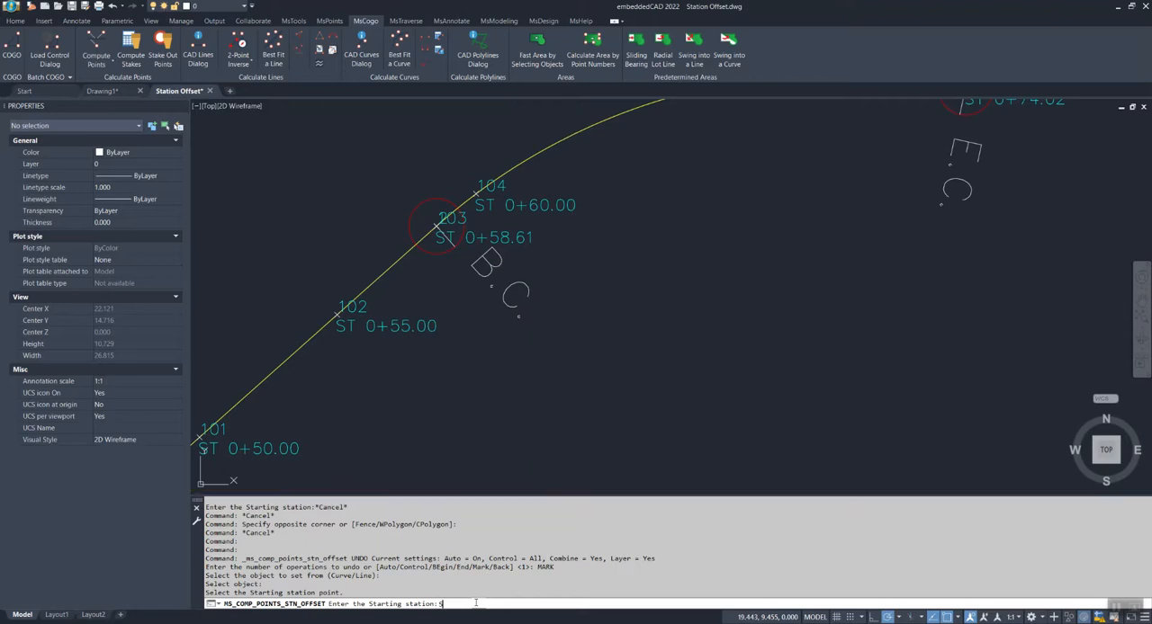
pyautogui.write('8.61')
pyautogui.press('Return')
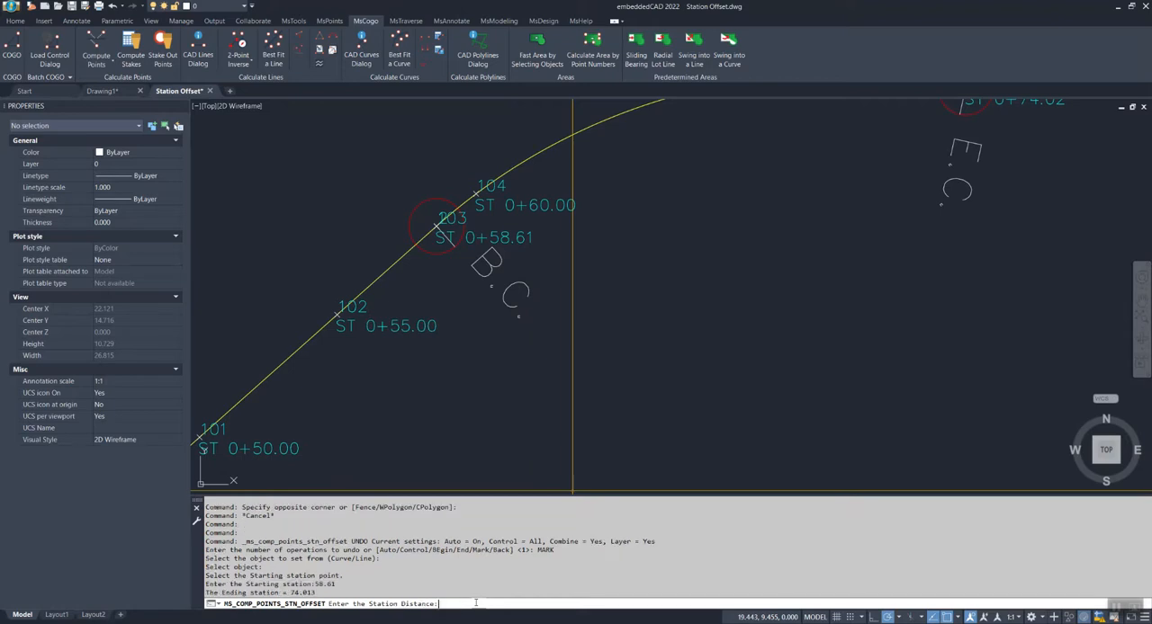
# Set the station distance for the computed point on the arc to 60
pyautogui.moveTo(621, 378); pyautogui.dragTo(407, 419, button='middle')
pyautogui.scroll(-2, 404, 418)
pyautogui.moveTo(552, 441); pyautogui.dragTo(516, 378, button='middle')
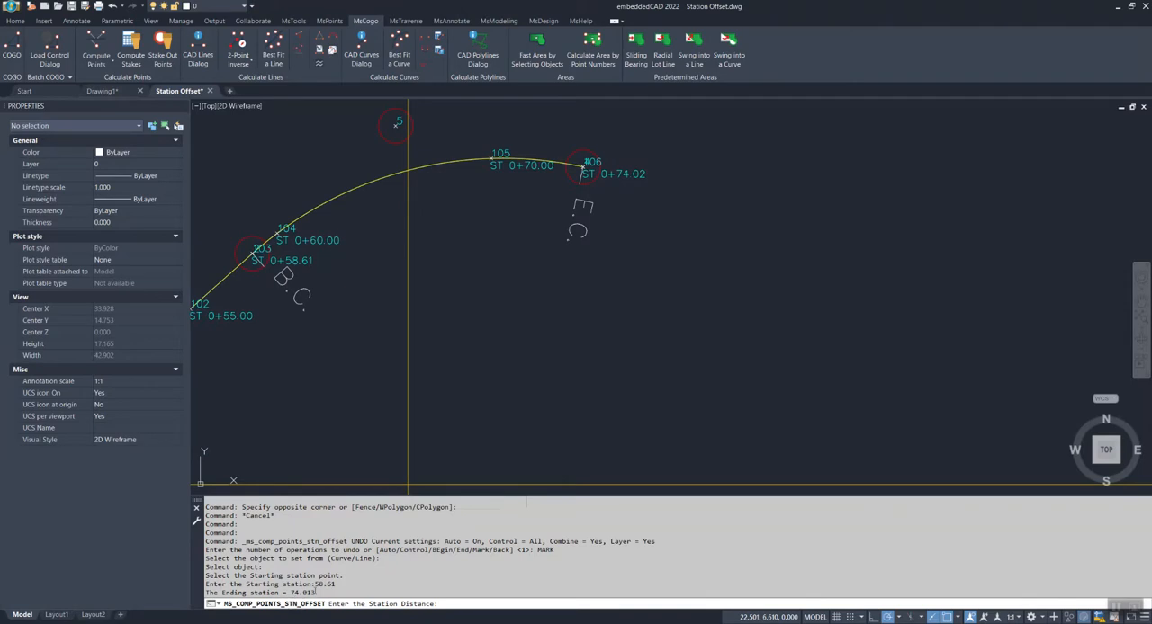
pyautogui.scroll(-6, 402, 396)
pyautogui.scroll(4, 712, 366)
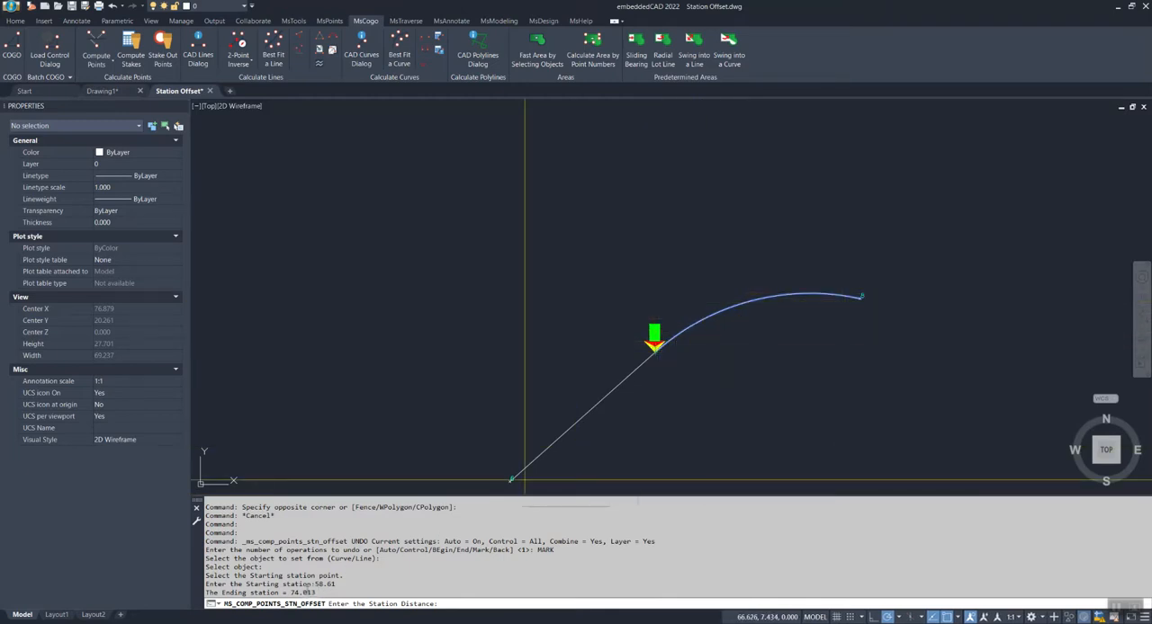
pyautogui.moveTo(313, 369); pyautogui.dragTo(740, 346, button='middle')
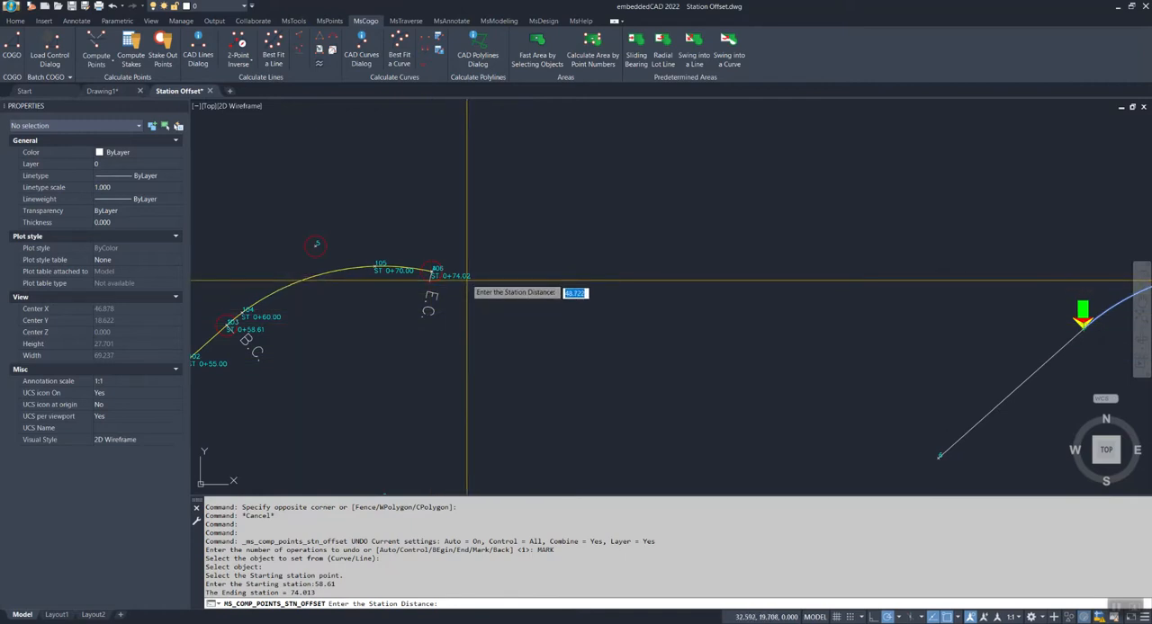
pyautogui.moveTo(567, 328); pyautogui.dragTo(469, 304, button='middle')
pyautogui.moveTo(706, 304); pyautogui.dragTo(612, 282, button='middle')
pyautogui.moveTo(891, 311); pyautogui.dragTo(763, 319, button='middle')
pyautogui.moveTo(818, 372); pyautogui.dragTo(787, 332, button='middle')
pyautogui.scroll(-2, 787, 332)
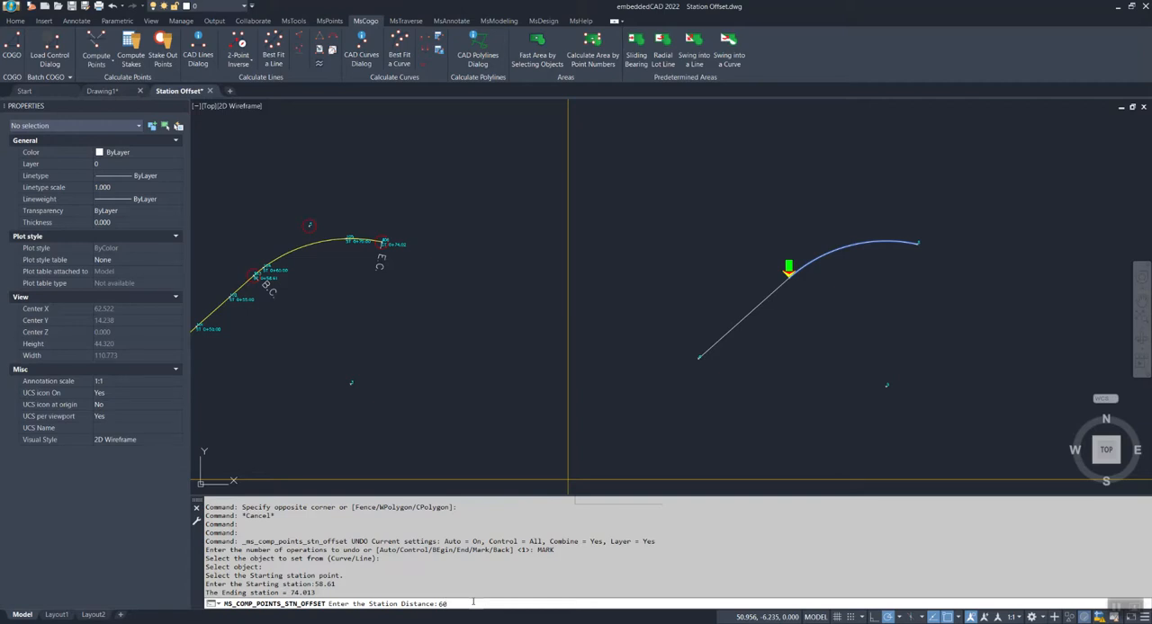
pyautogui.press('Return')
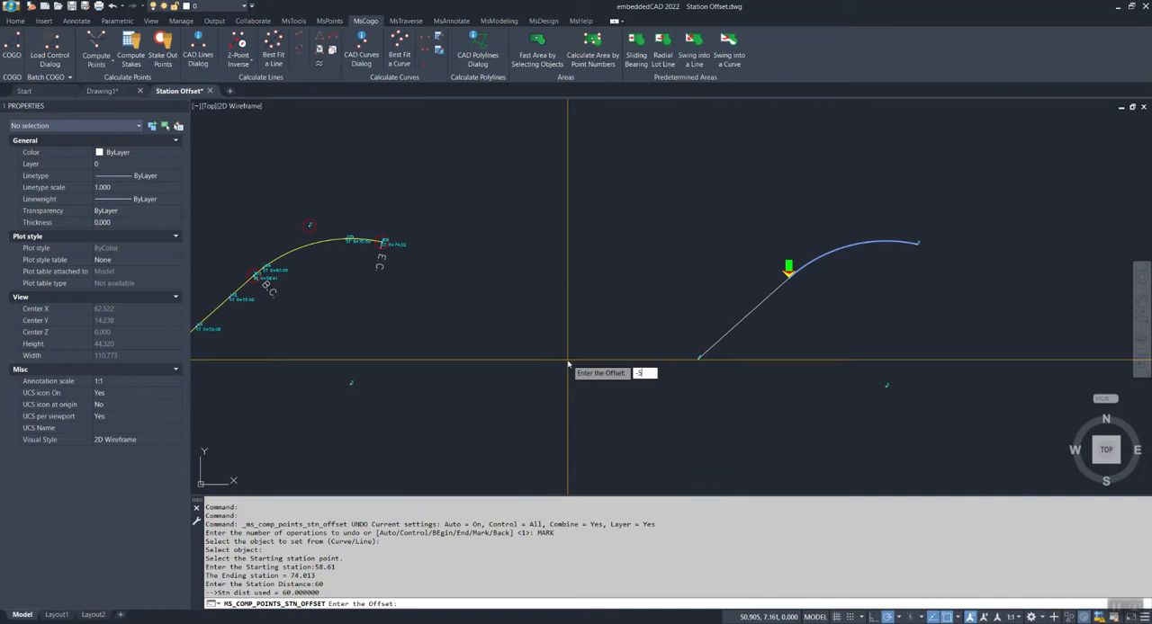
# Store the point as number 20 at offset -5, leaving description and elevation blank, and end the command
pyautogui.press('Return')
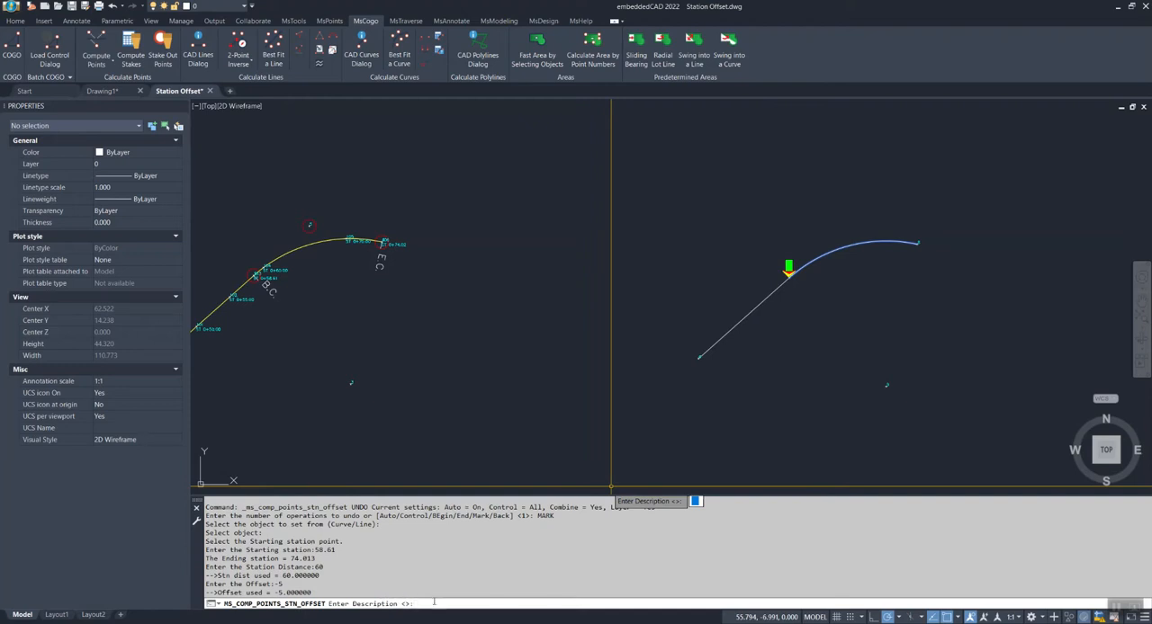
pyautogui.press('Return')
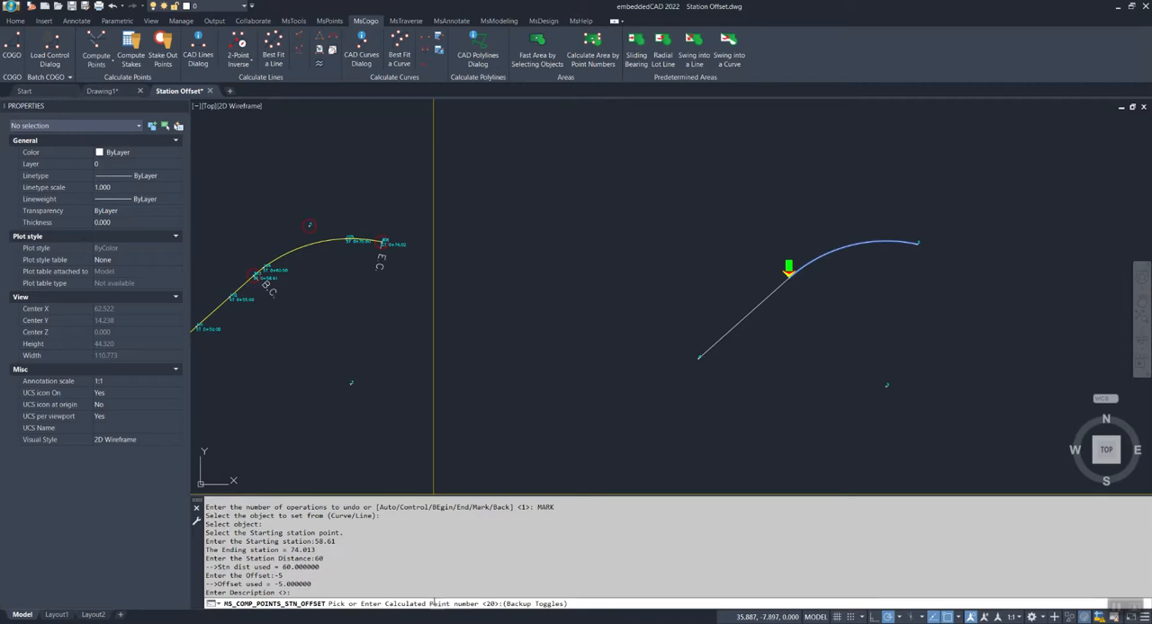
pyautogui.press('Return')
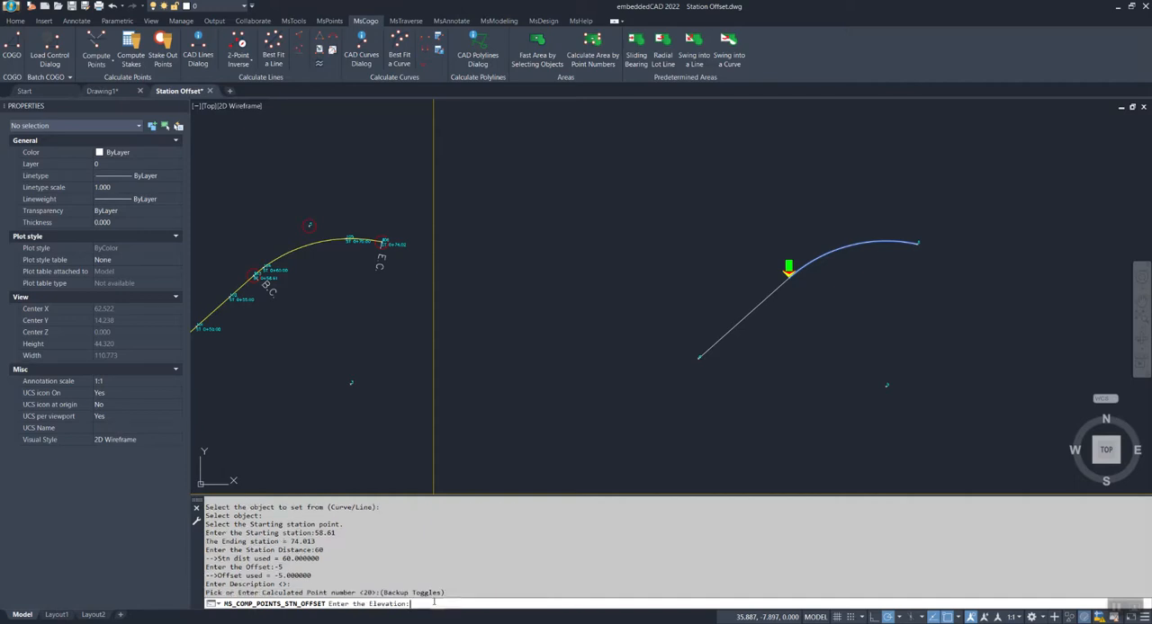
pyautogui.press('Return')
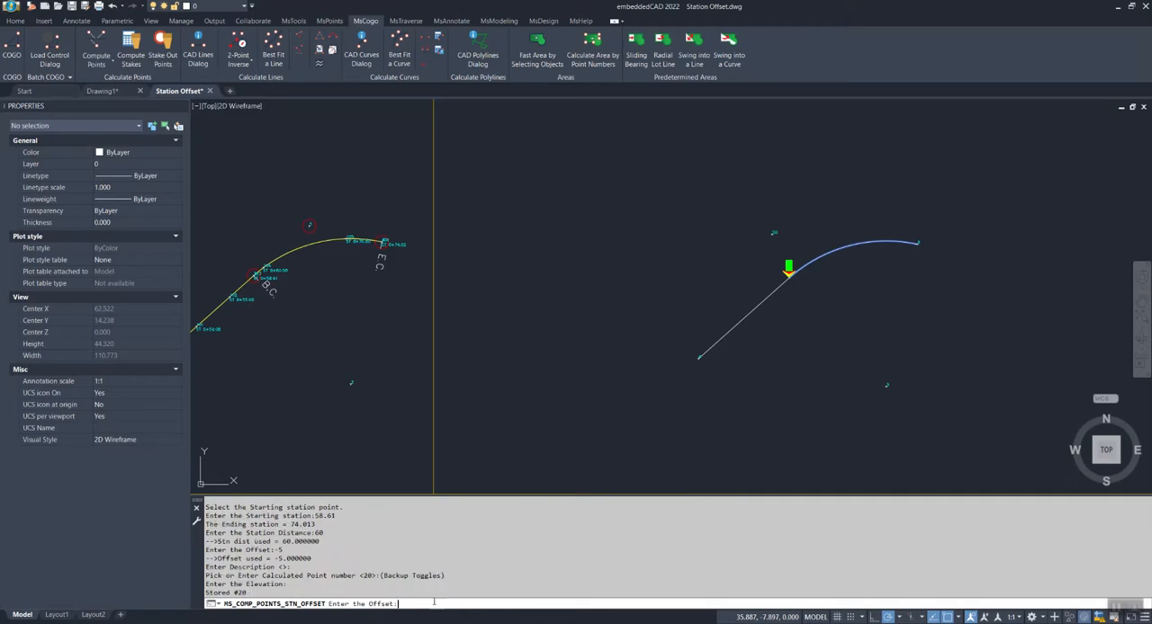
pyautogui.press('Escape')
pyautogui.press('Escape')
pyautogui.press('Escape')
# Examine where point 20 lies relative to the arc and review its station and offset entries in the command history
pyautogui.moveTo(817, 302); pyautogui.dragTo(688, 400, button='middle')
pyautogui.scroll(5, 761, 306)
pyautogui.click(761, 306)
pyautogui.click(651, 190)
pyautogui.press('Escape')
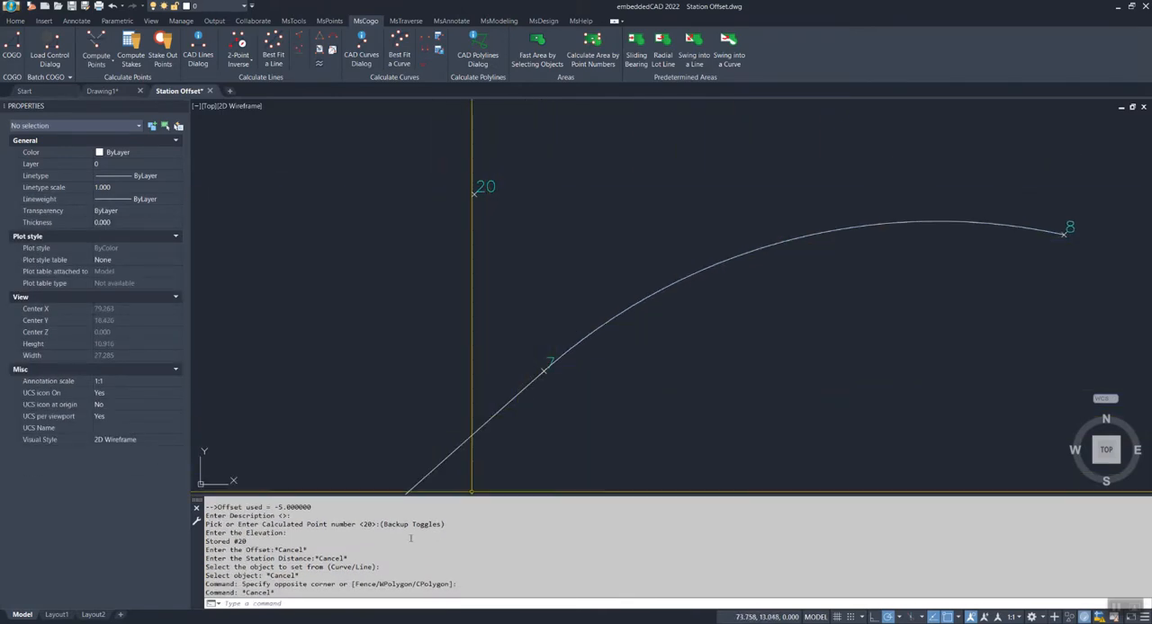
pyautogui.scroll(3, 384, 552)
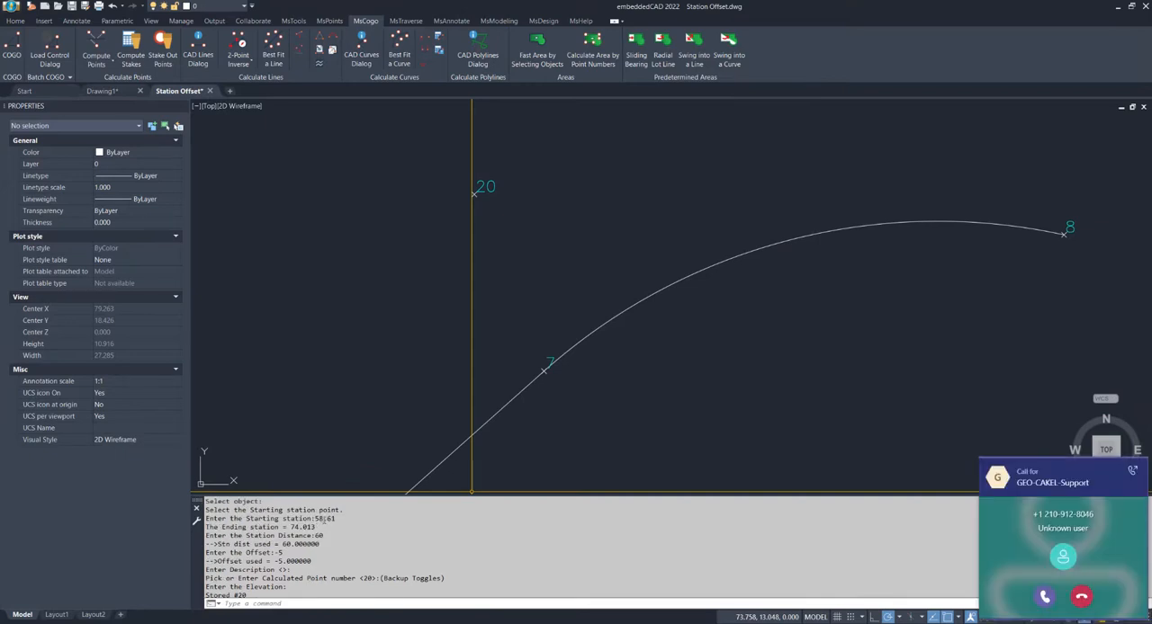
pyautogui.click(1082, 600)
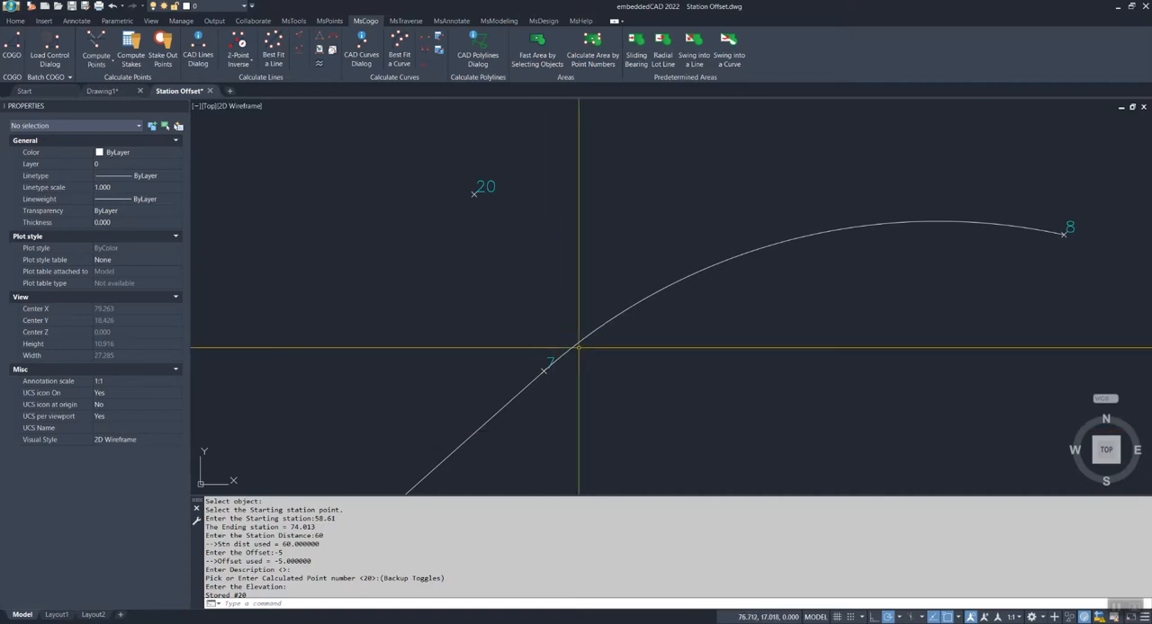
# Compute points by station/offset/elevation on the unlabelled alignment's arc, starting at its line-side end with starting station 0
pyautogui.scroll(-6, 498, 293)
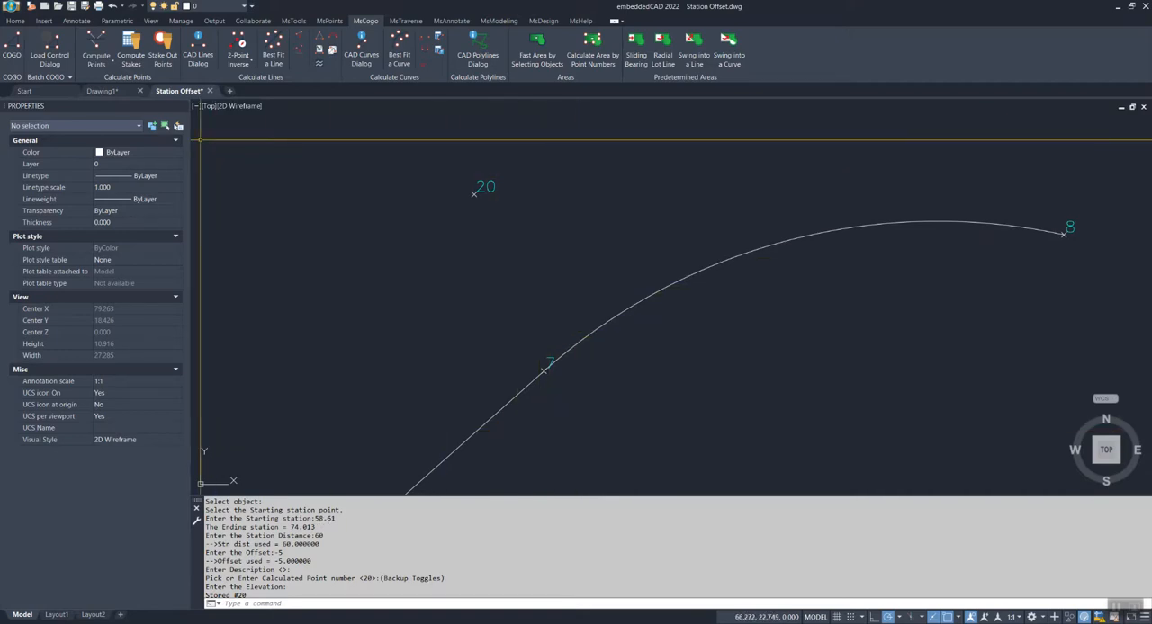
pyautogui.moveTo(464, 292); pyautogui.dragTo(577, 264, button='middle')
pyautogui.scroll(-6, 582, 282)
pyautogui.moveTo(553, 315)
pyautogui.mouseDown(button='middle')
pyautogui.moveTo(549, 330)
pyautogui.moveTo(754, 319)
pyautogui.mouseUp(button='middle')
pyautogui.scroll(3, 612, 327)
pyautogui.scroll(2, 700, 286)
pyautogui.scroll(-2, 448, 239)
pyautogui.moveTo(448, 240); pyautogui.dragTo(461, 242, button='middle')
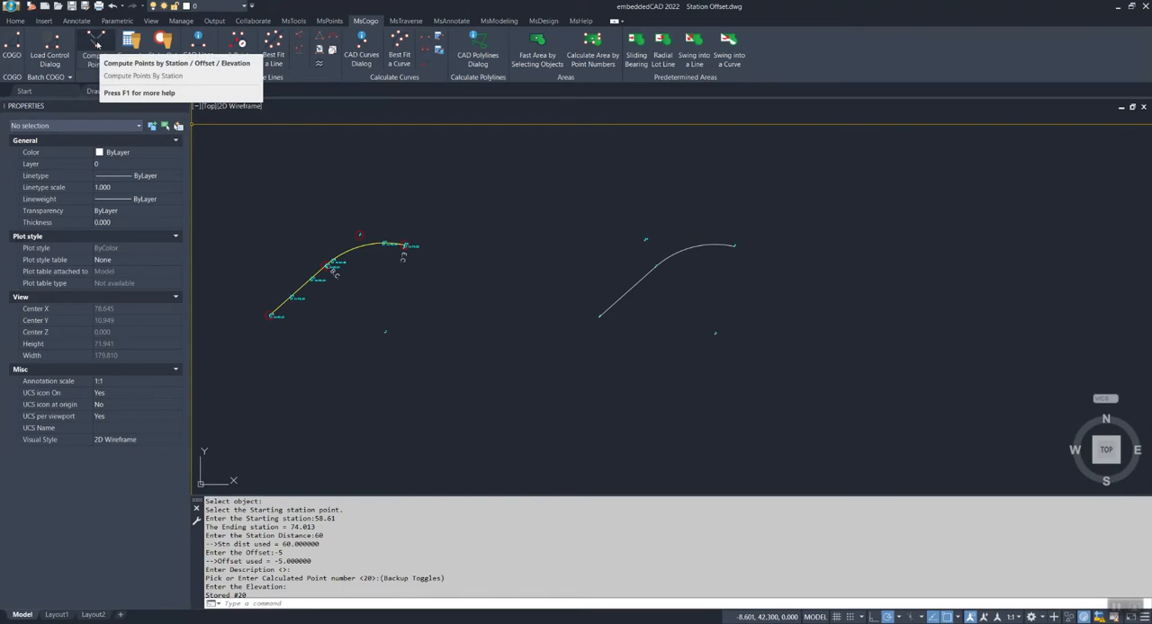
pyautogui.click(95, 43)
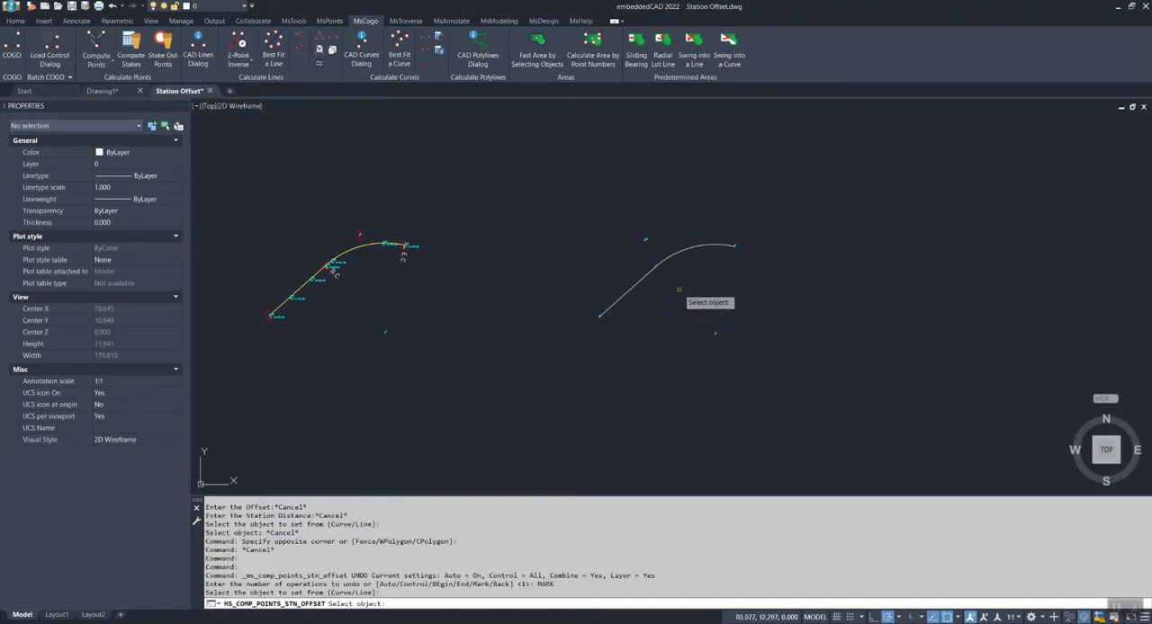
pyautogui.click(663, 262)
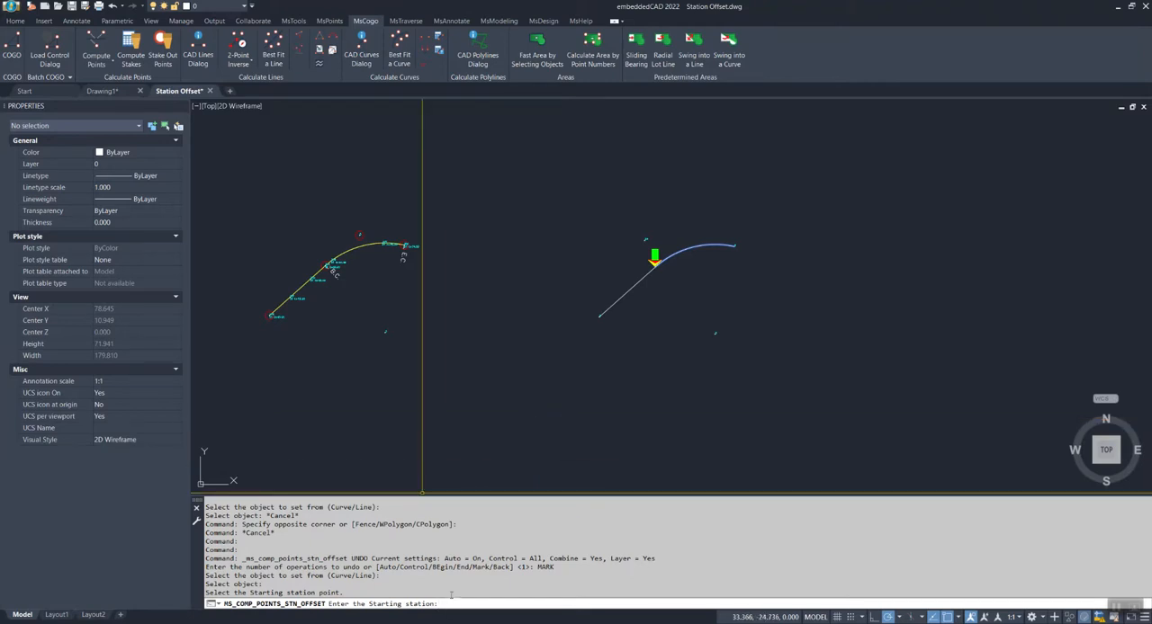
pyautogui.write('0')
pyautogui.press('Return')
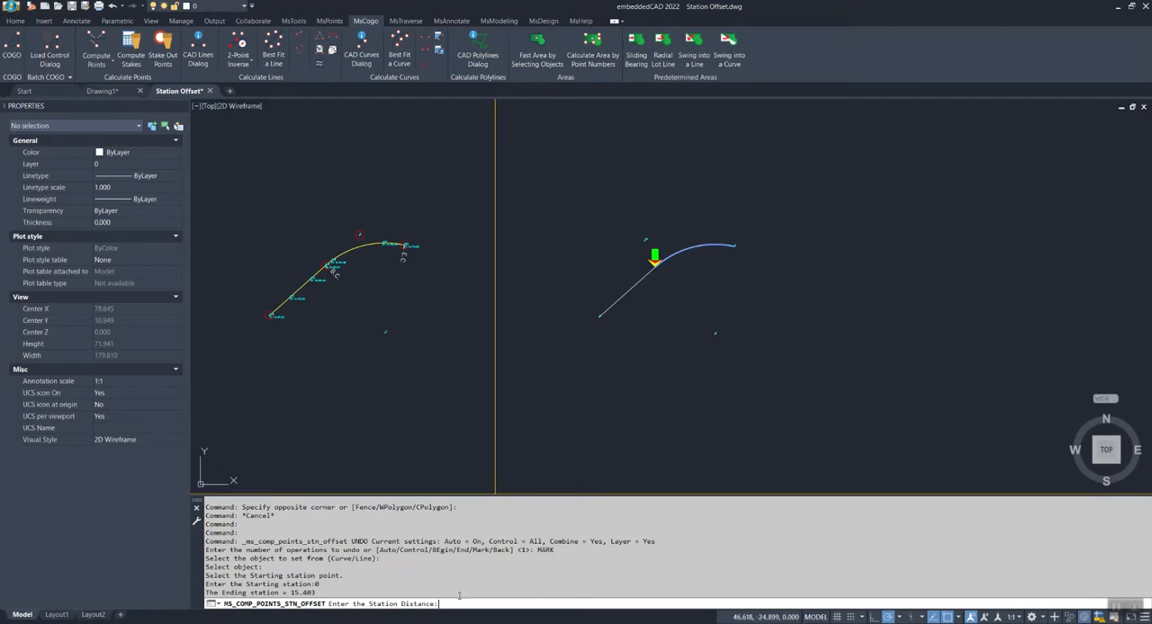
# Set the computed point's station distance to 7.5 and its offset to 5
pyautogui.write('7.5')
pyautogui.press('Return')
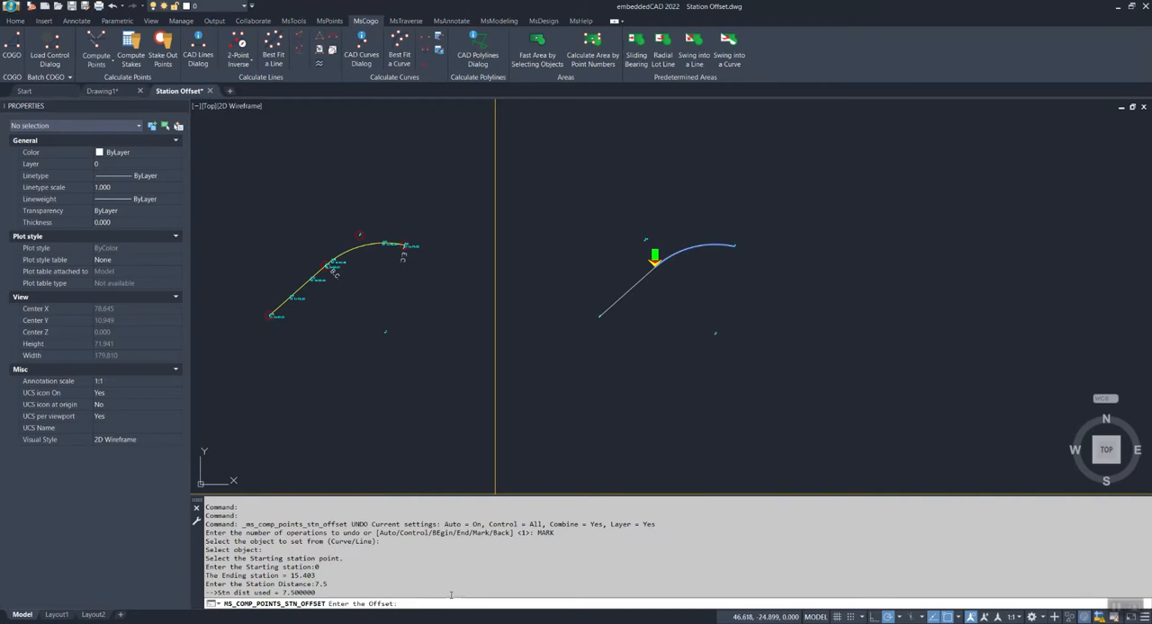
pyautogui.write('5')
pyautogui.press('Return')
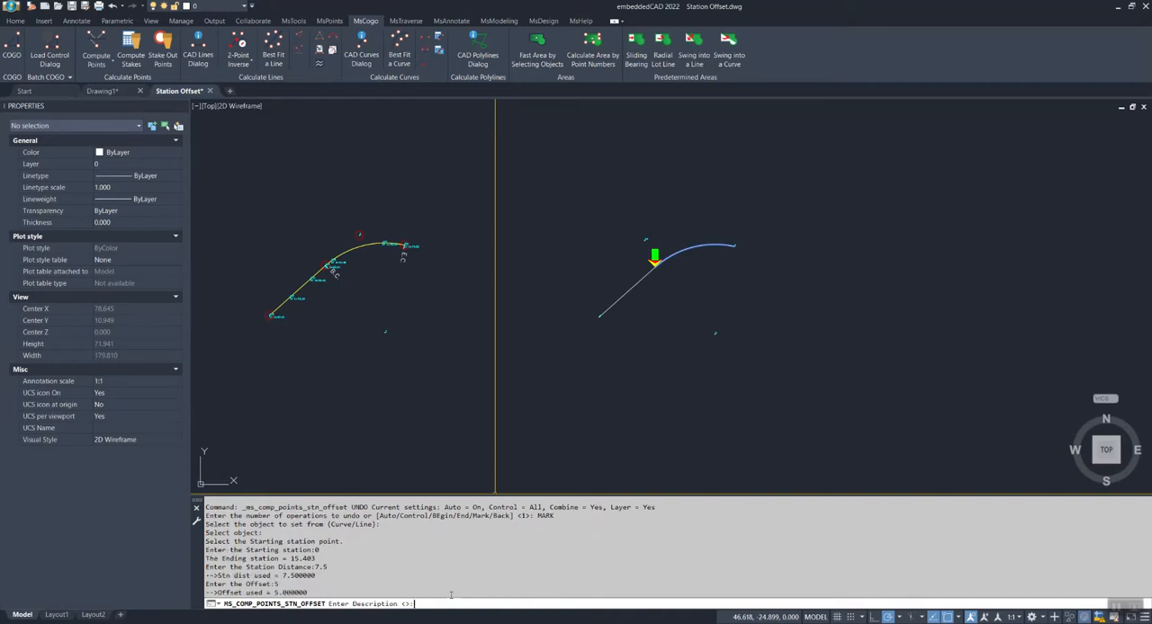
# Store the point as number 21, leaving description and elevation blank, and end the command
pyautogui.press('Return')
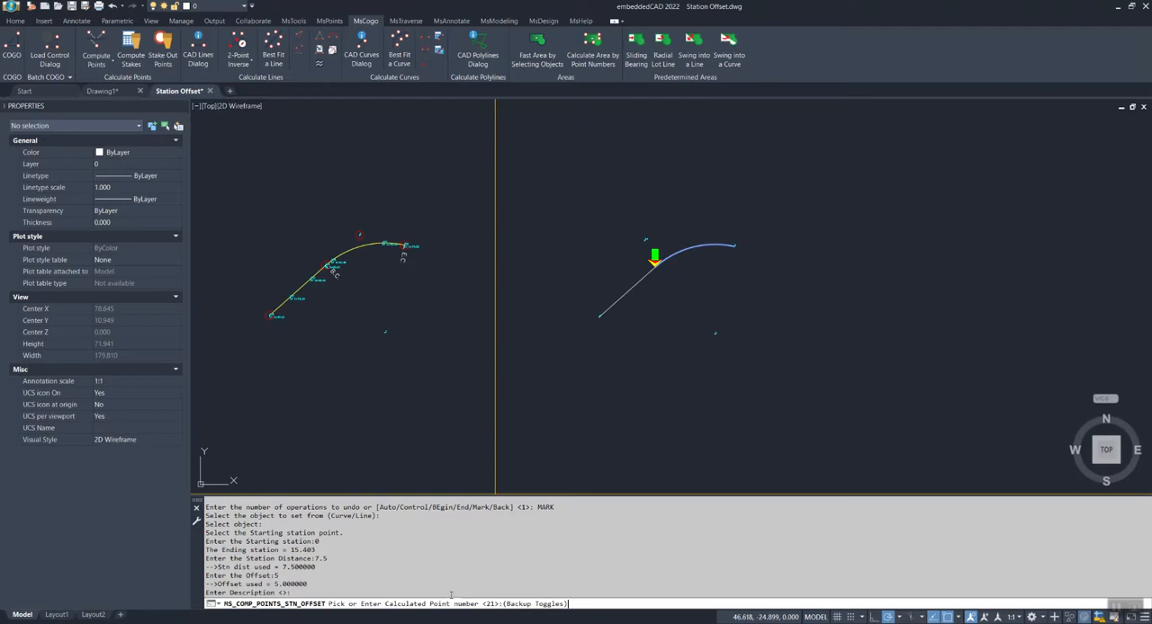
pyautogui.press('Return')
pyautogui.press('Return')
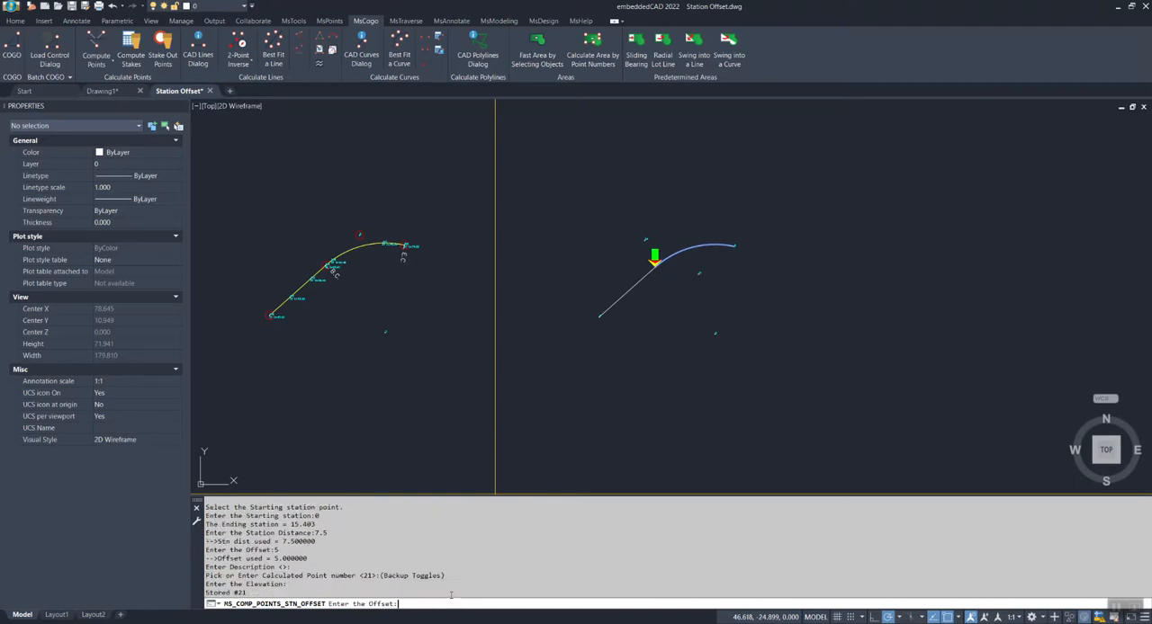
pyautogui.press('Escape')
pyautogui.press('Escape')
pyautogui.press('Escape')
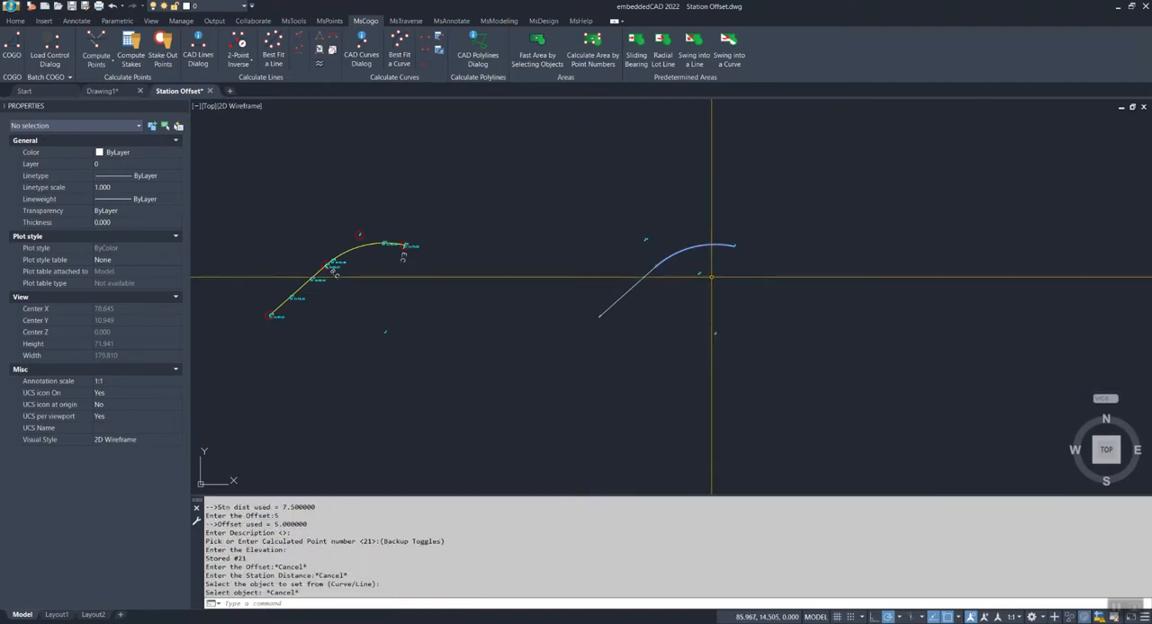
# Examine where point 21 lies relative to the arc and point 20, and view both alignments together
pyautogui.scroll(5, 712, 276)
pyautogui.click(620, 170)
pyautogui.click(608, 158)
pyautogui.press('Escape')
pyautogui.moveTo(691, 262); pyautogui.dragTo(677, 304, button='middle')
pyautogui.scroll(2, 632, 307)
pyautogui.scroll(-2, 632, 307)
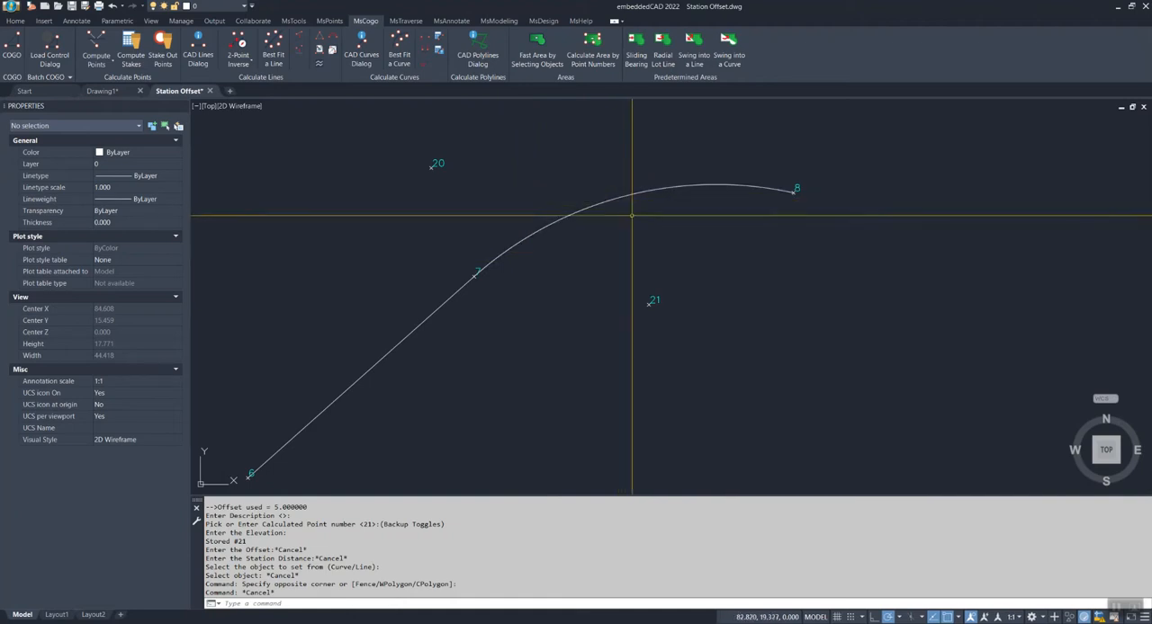
pyautogui.scroll(-2, 656, 299)
pyautogui.moveTo(700, 355); pyautogui.dragTo(676, 324, button='middle')
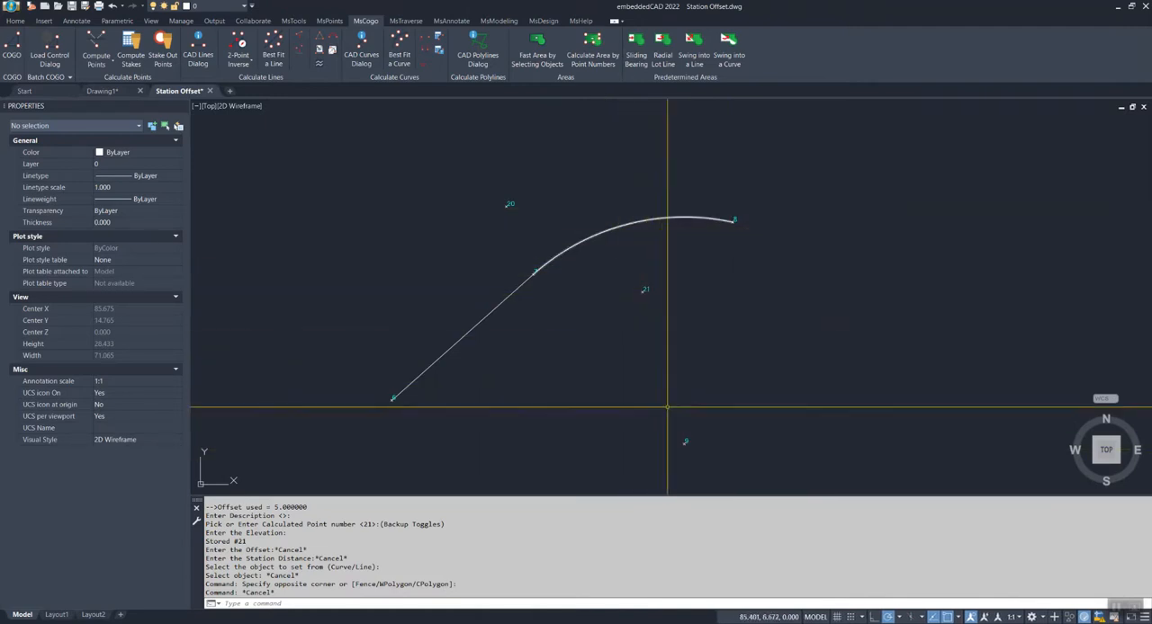
pyautogui.moveTo(648, 286); pyautogui.dragTo(703, 293, button='middle')
pyautogui.scroll(-2, 733, 306)
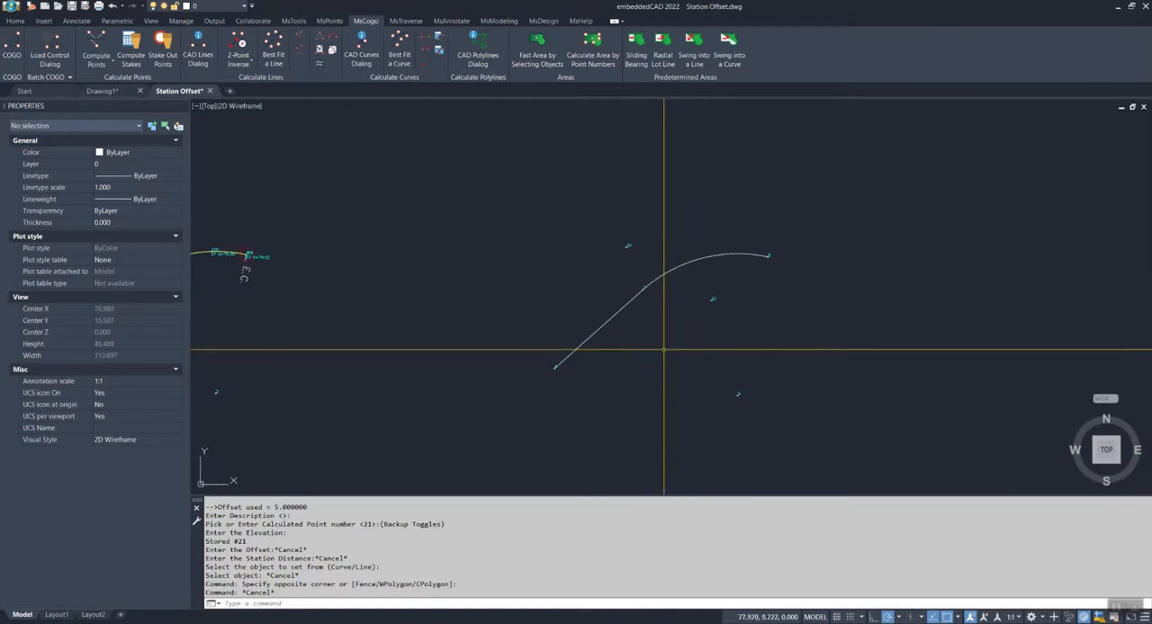
pyautogui.moveTo(675, 368)
pyautogui.mouseDown(button='middle')
pyautogui.moveTo(858, 326)
pyautogui.moveTo(659, 366)
pyautogui.moveTo(668, 375)
pyautogui.moveTo(579, 368)
pyautogui.mouseUp(button='middle')
pyautogui.scroll(-2, 666, 344)
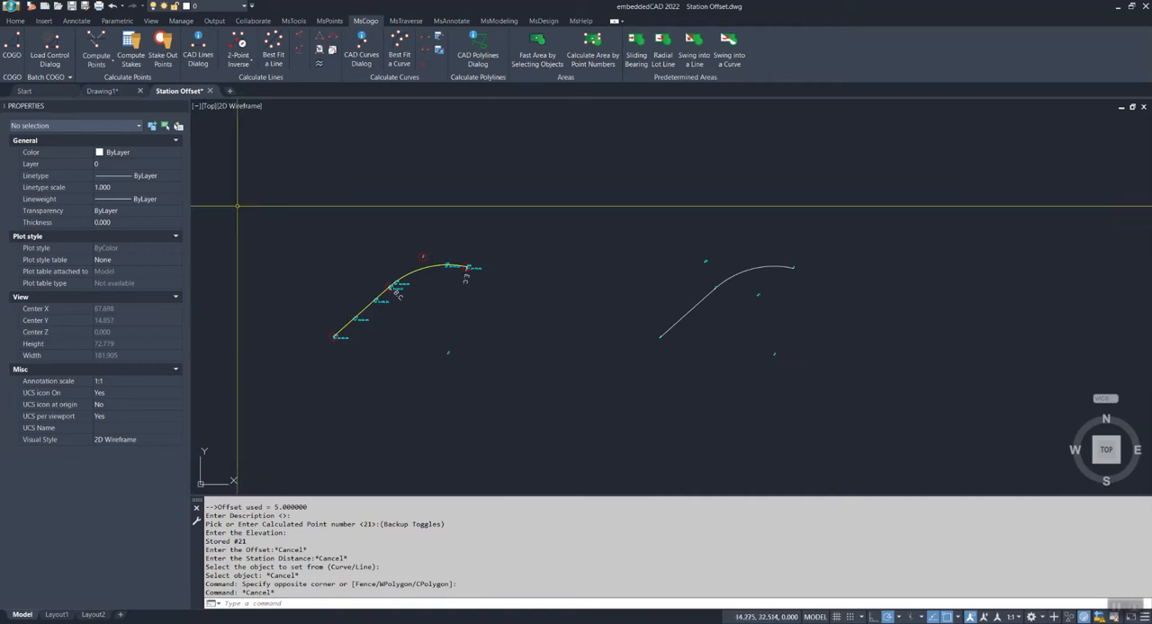
pyautogui.click(105, 65)
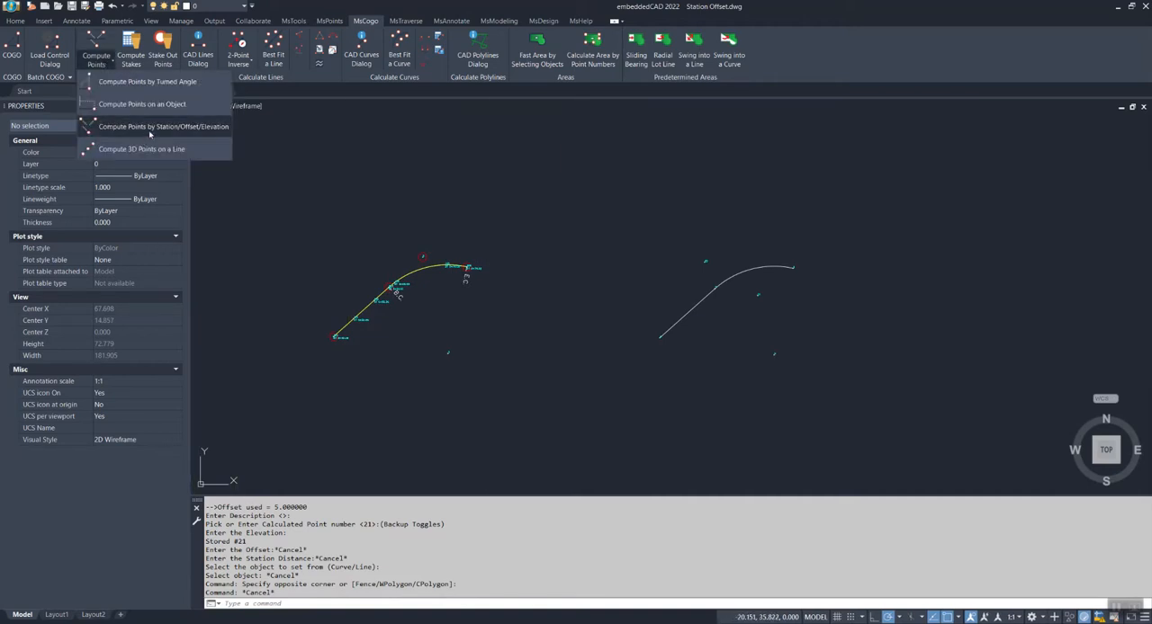
pyautogui.click(104, 63)
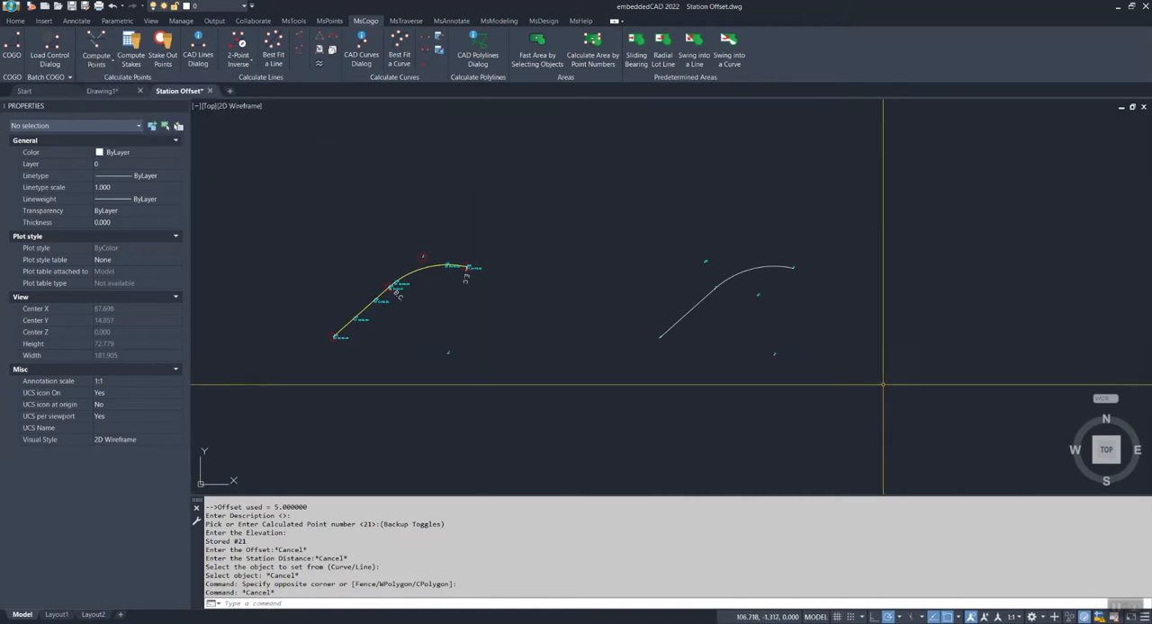